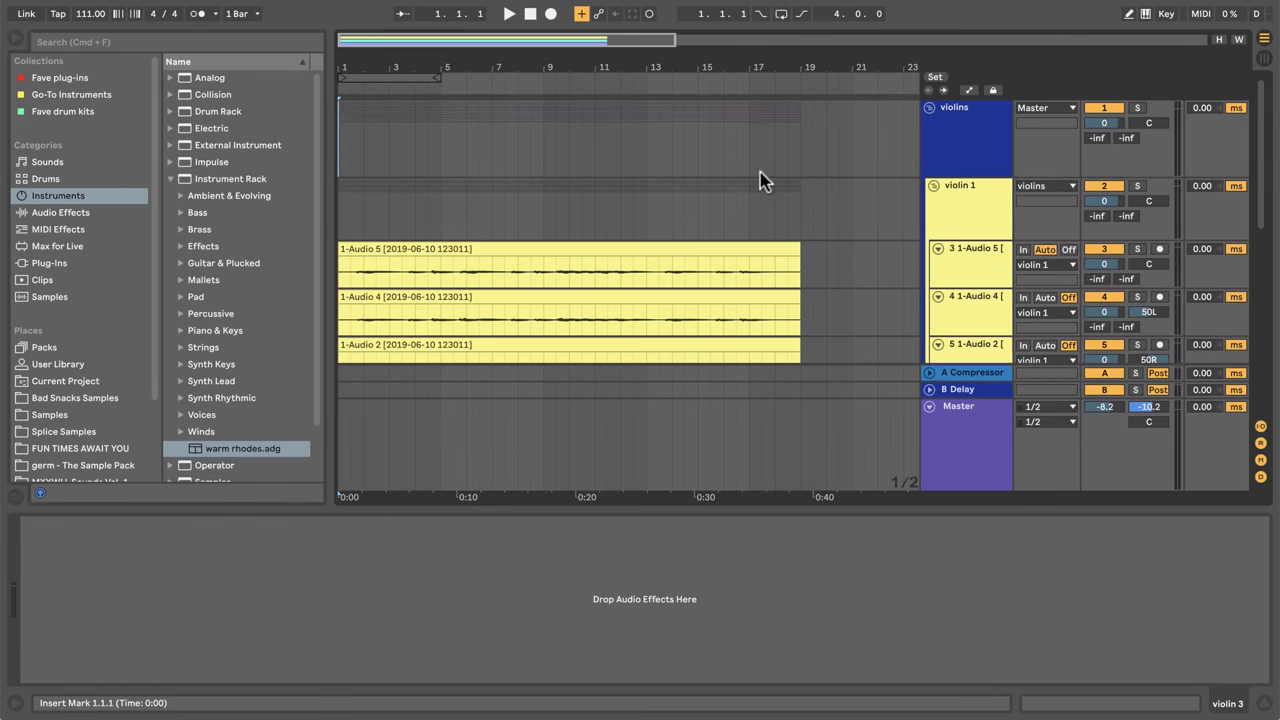
Step: Inspect the violin 1, 2 and 3 group tracks, then select the violins group to show Guitar Dirt and ValhallaVintageVerb
key("super+d")
key("super+d")
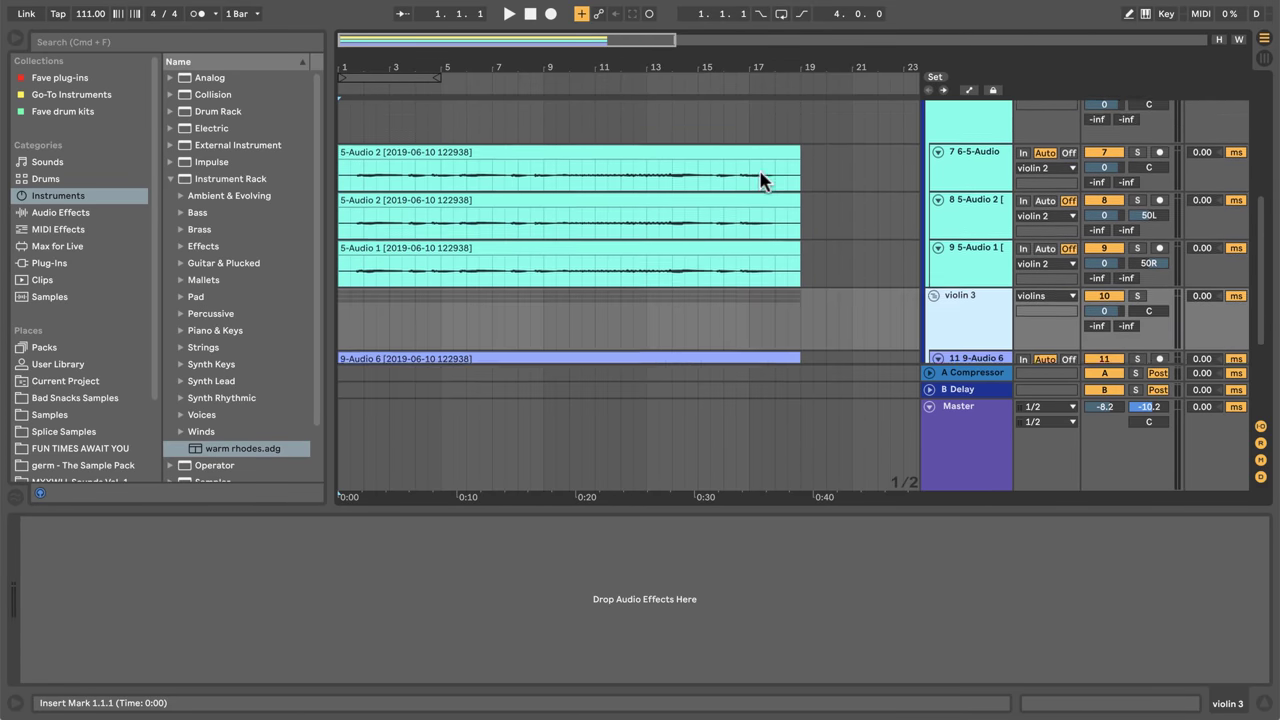
scroll(760, 172, "up", 5)
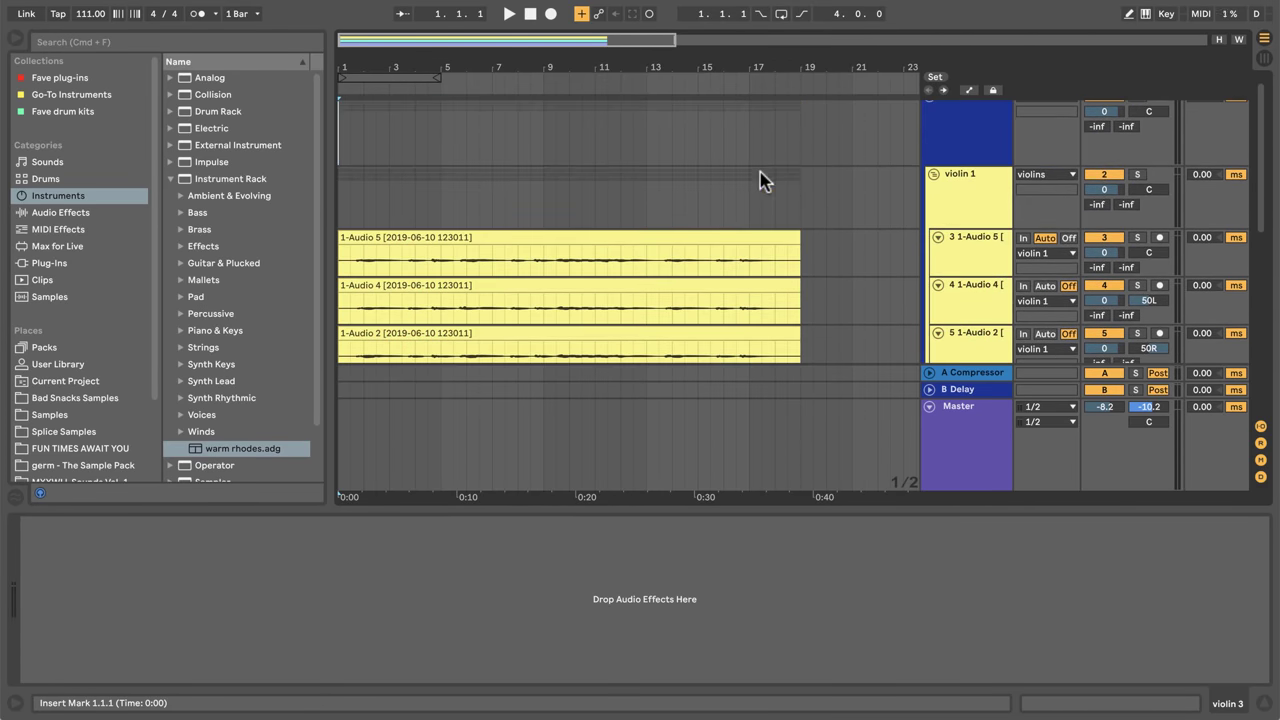
left_click(952, 202)
scroll(952, 202, "down", 7)
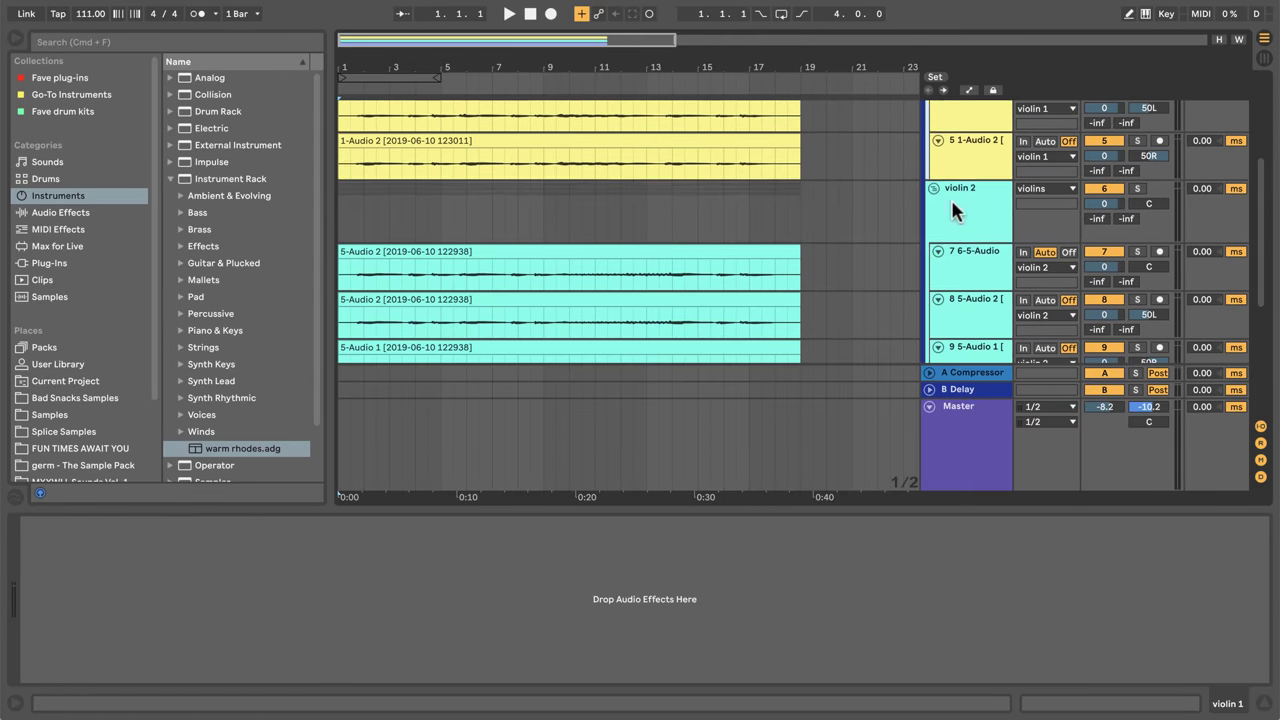
left_click(953, 260)
scroll(953, 262, "up", 6)
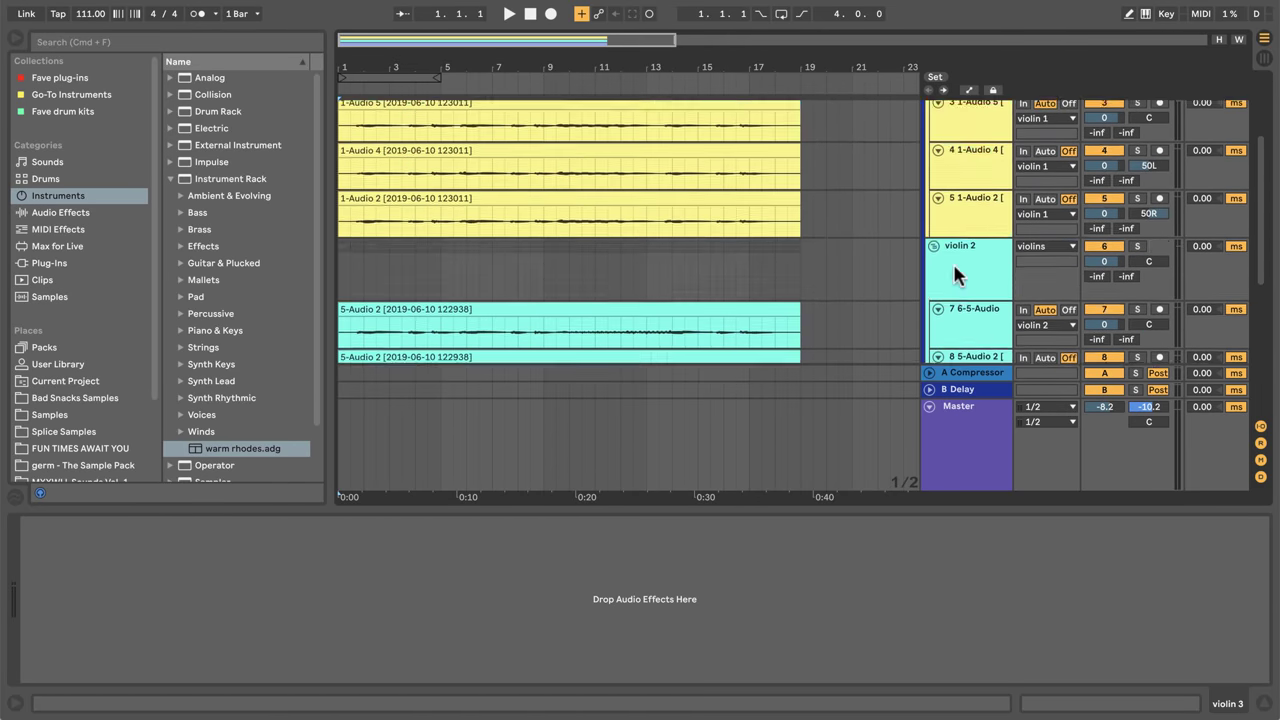
left_click(964, 222)
scroll(964, 222, "down", 2)
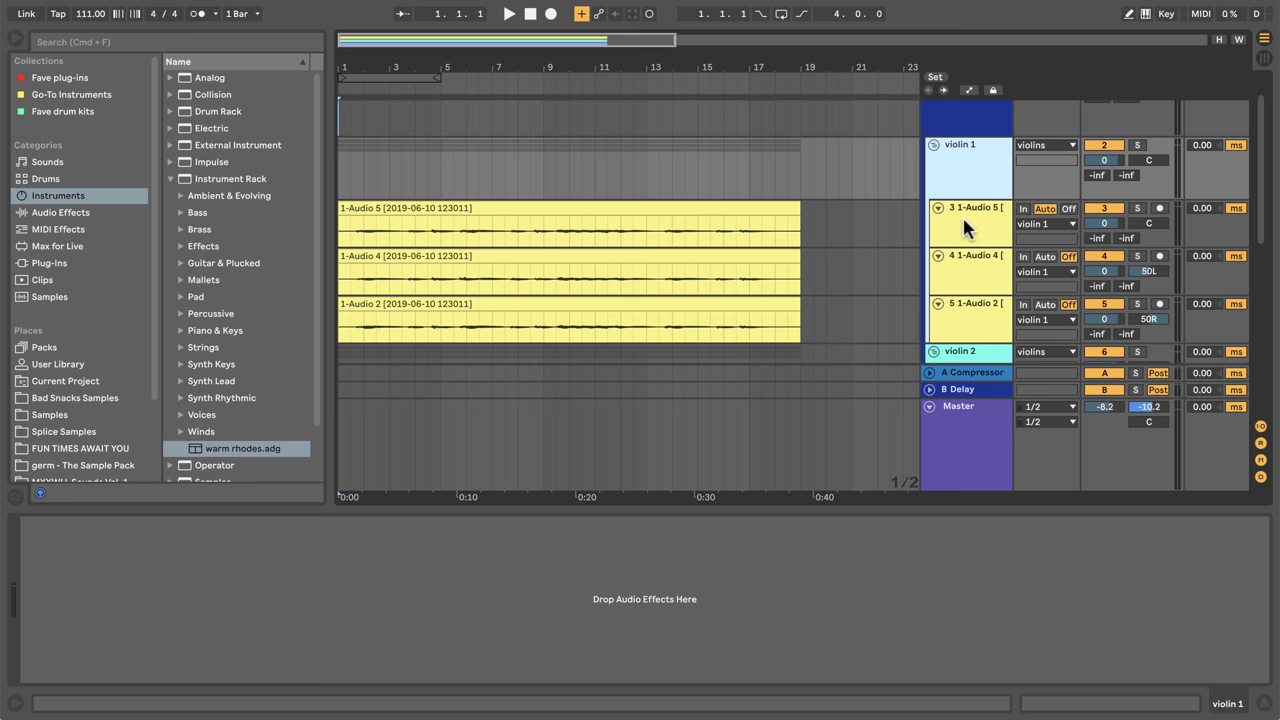
left_click(962, 215)
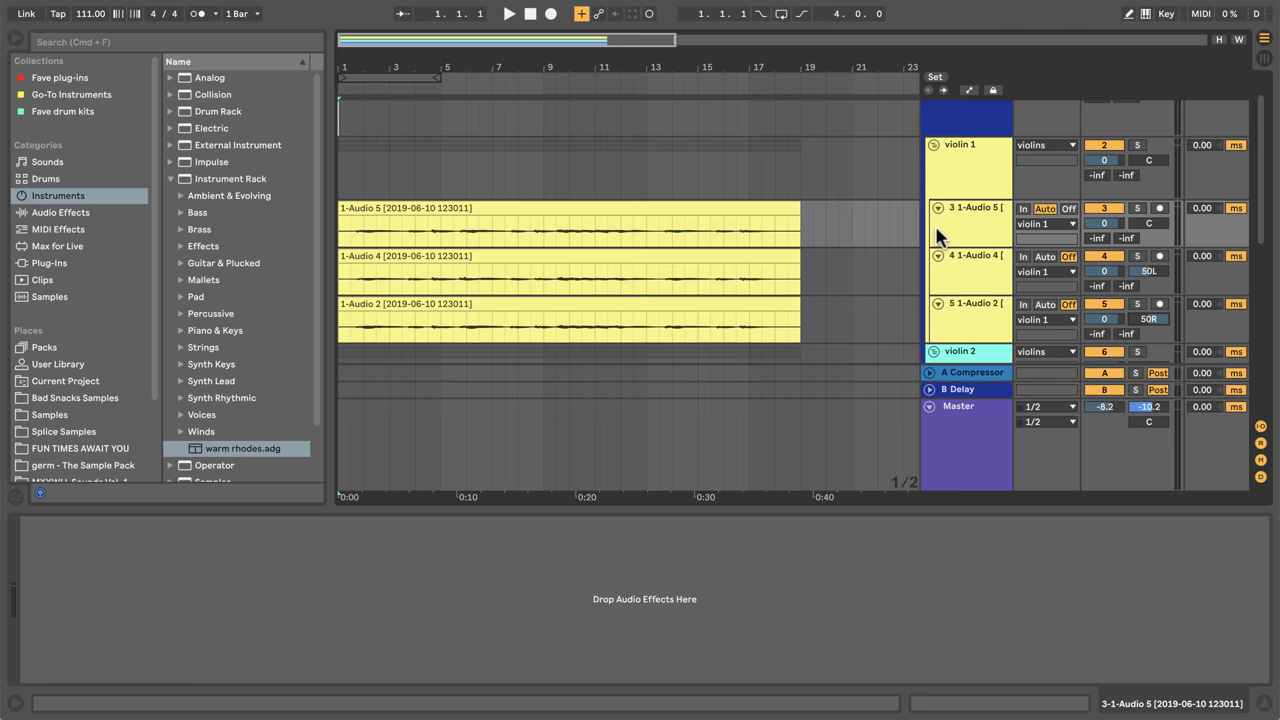
scroll(937, 233, "up", 2)
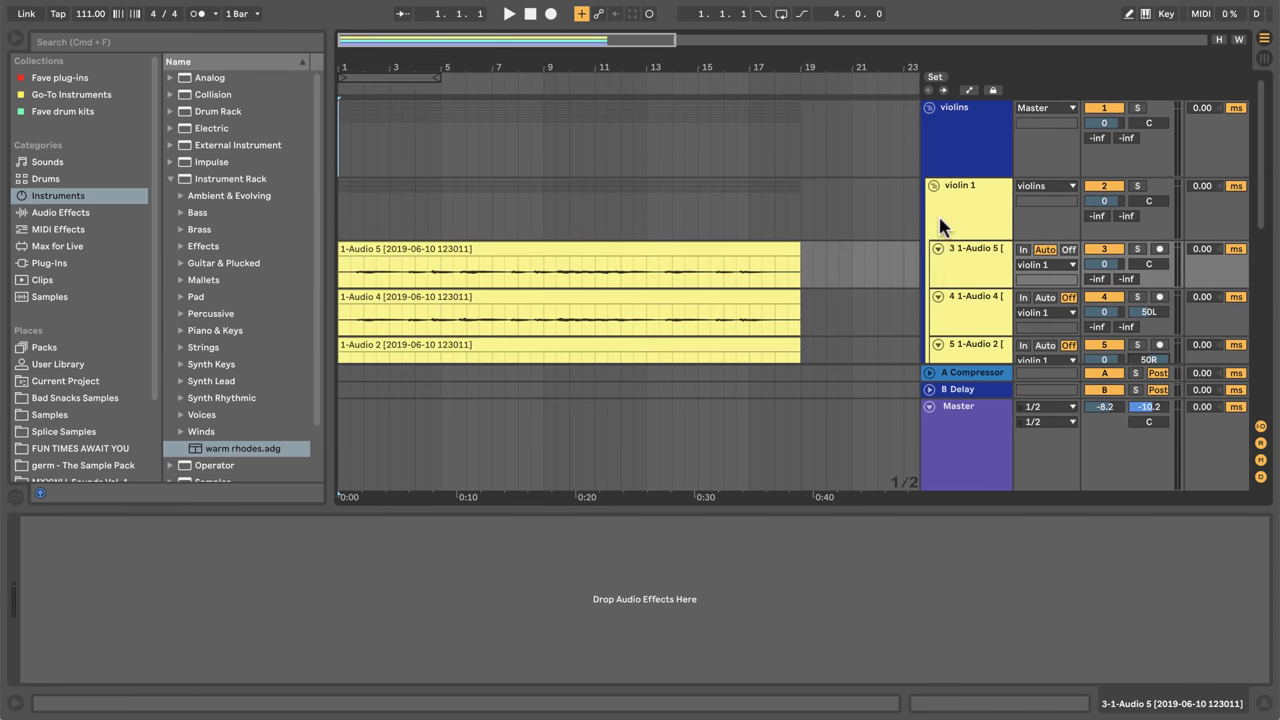
left_click(959, 135)
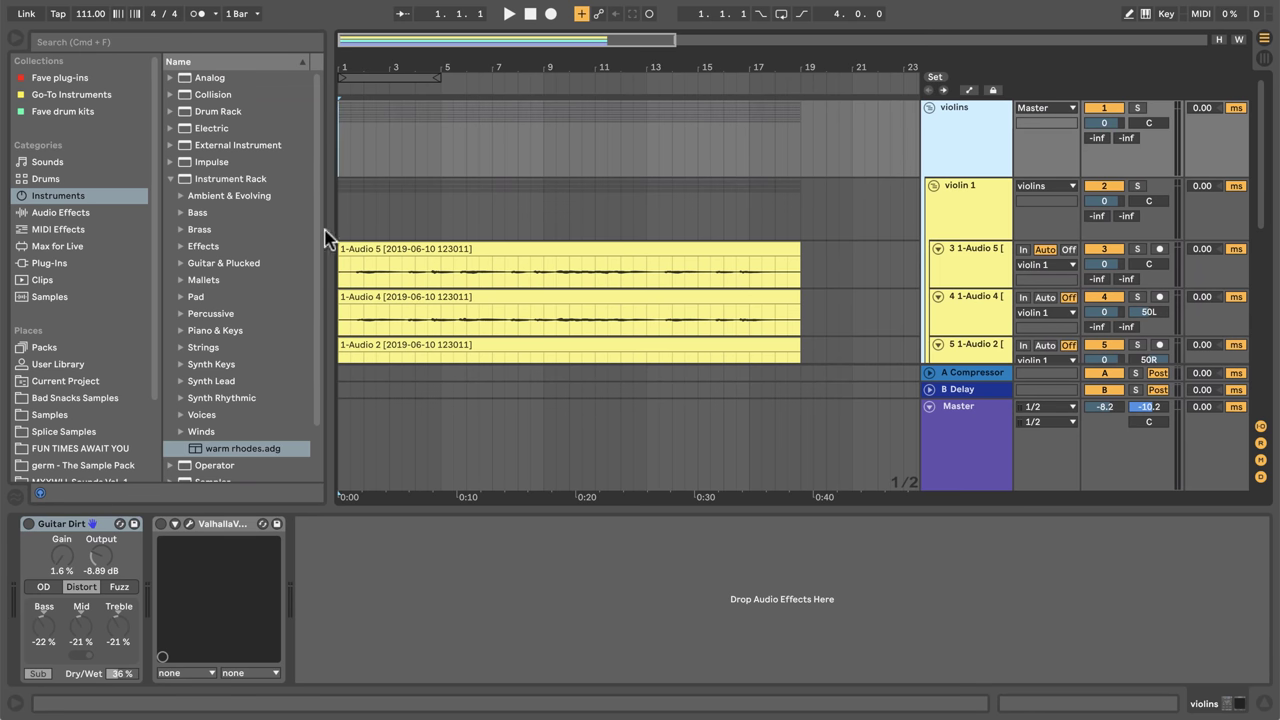
Step: Play the violins from bar 2, then switch on Guitar Dirt
left_click(363, 160)
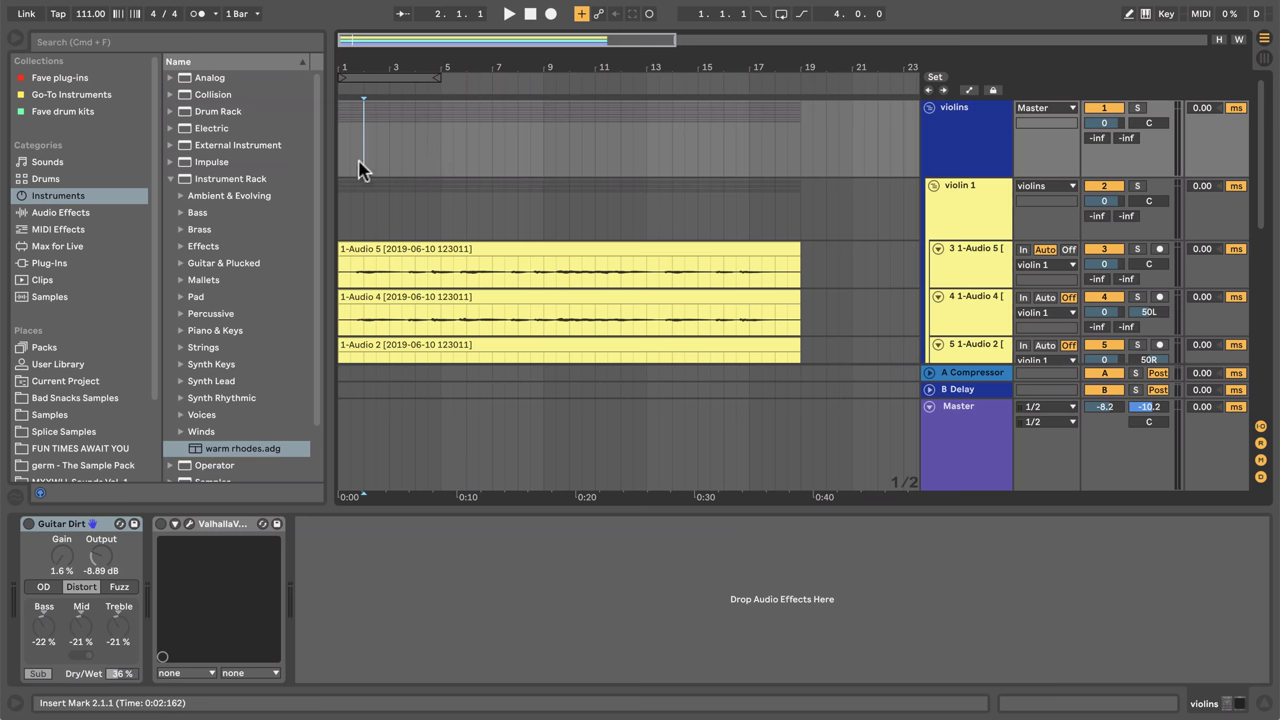
key("space")
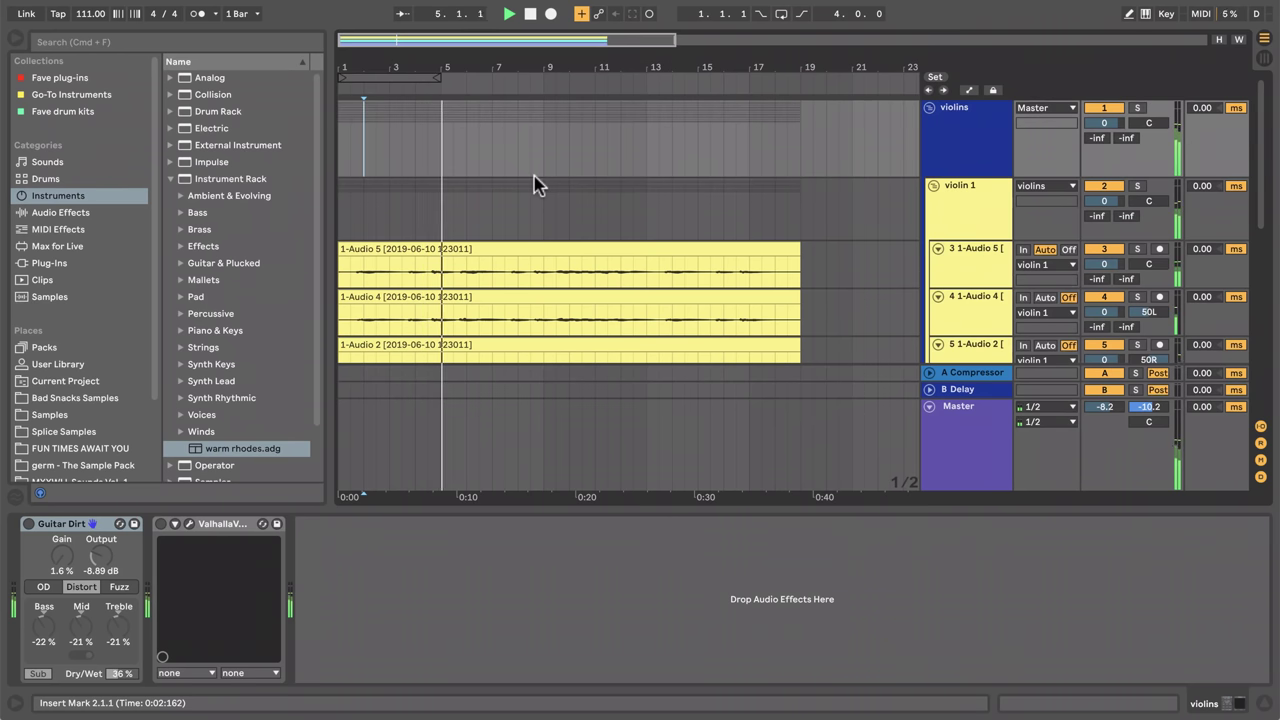
key("space")
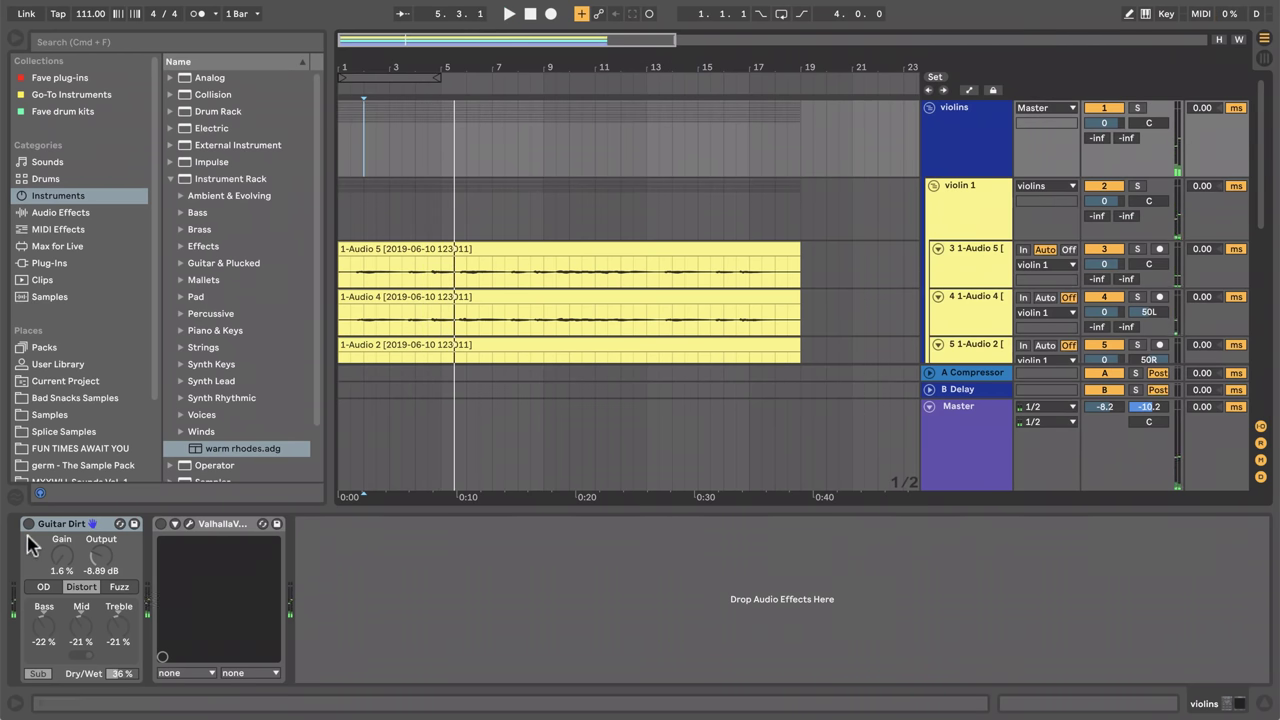
left_click(28, 524)
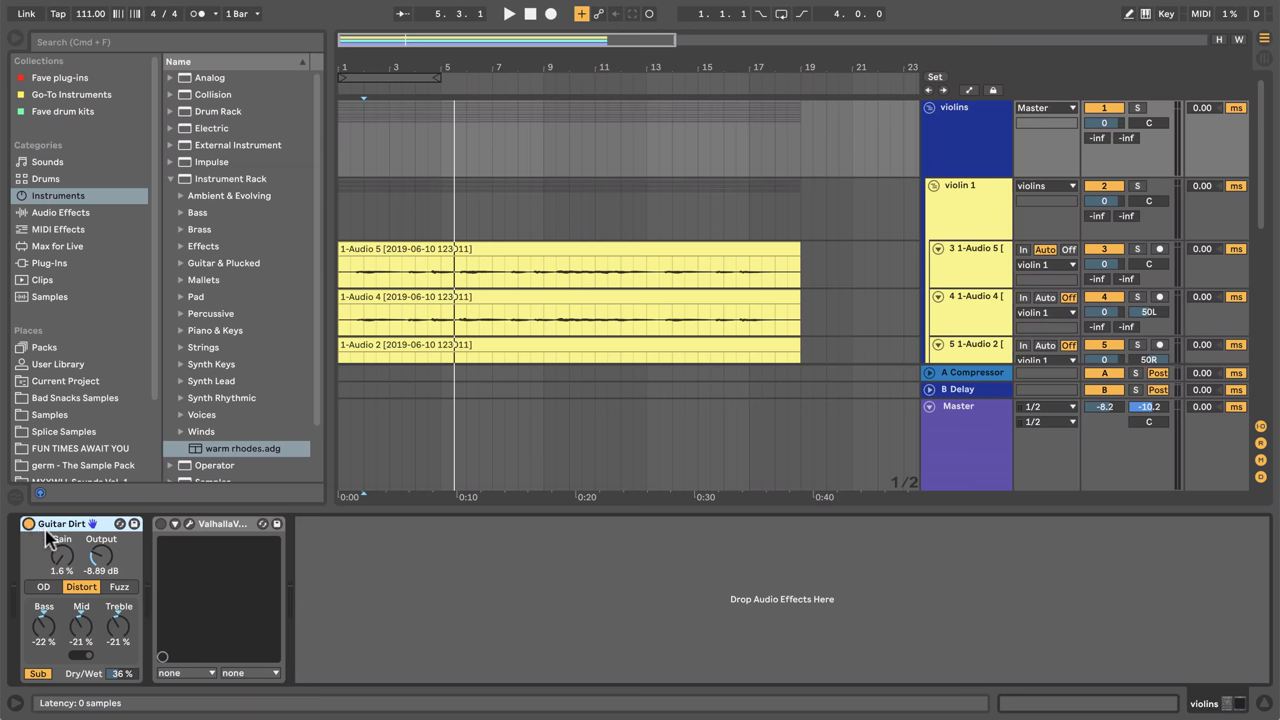
Step: Browse the Pedal effect's presets, then push Guitar Dirt's mix to fully wet
left_click(55, 214)
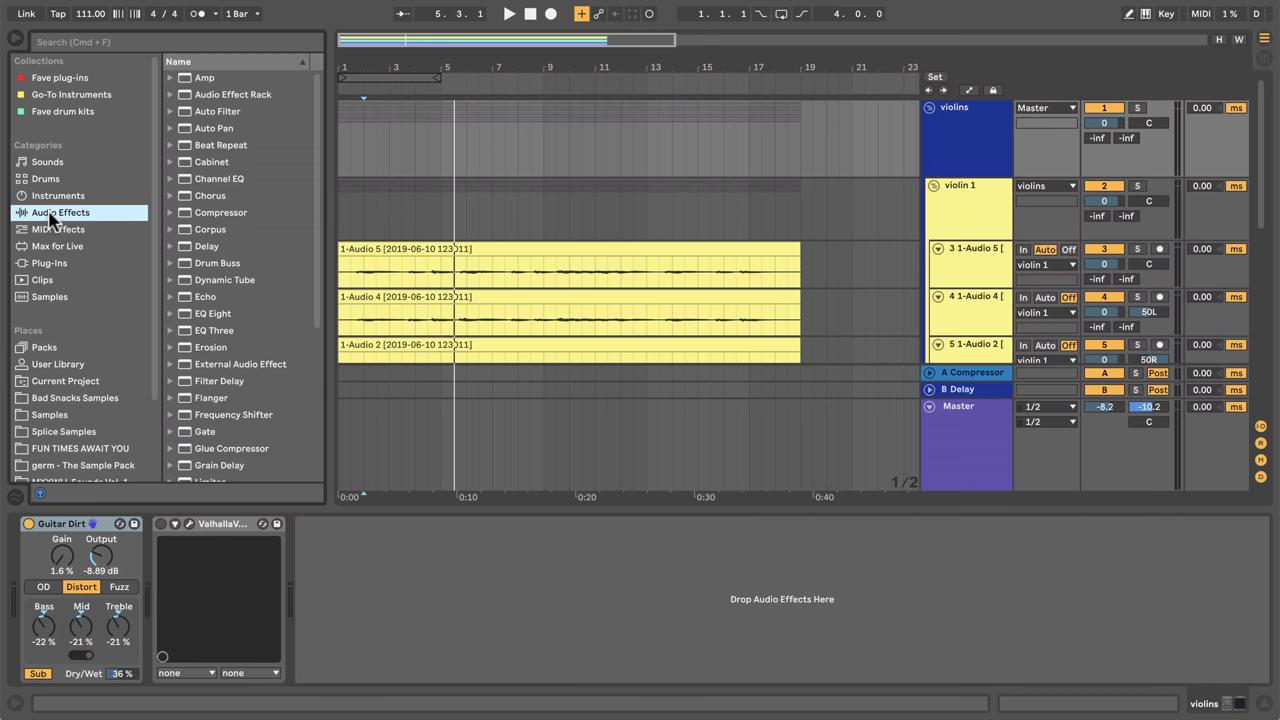
scroll(176, 275, "down", 5)
scroll(176, 290, "down", 3)
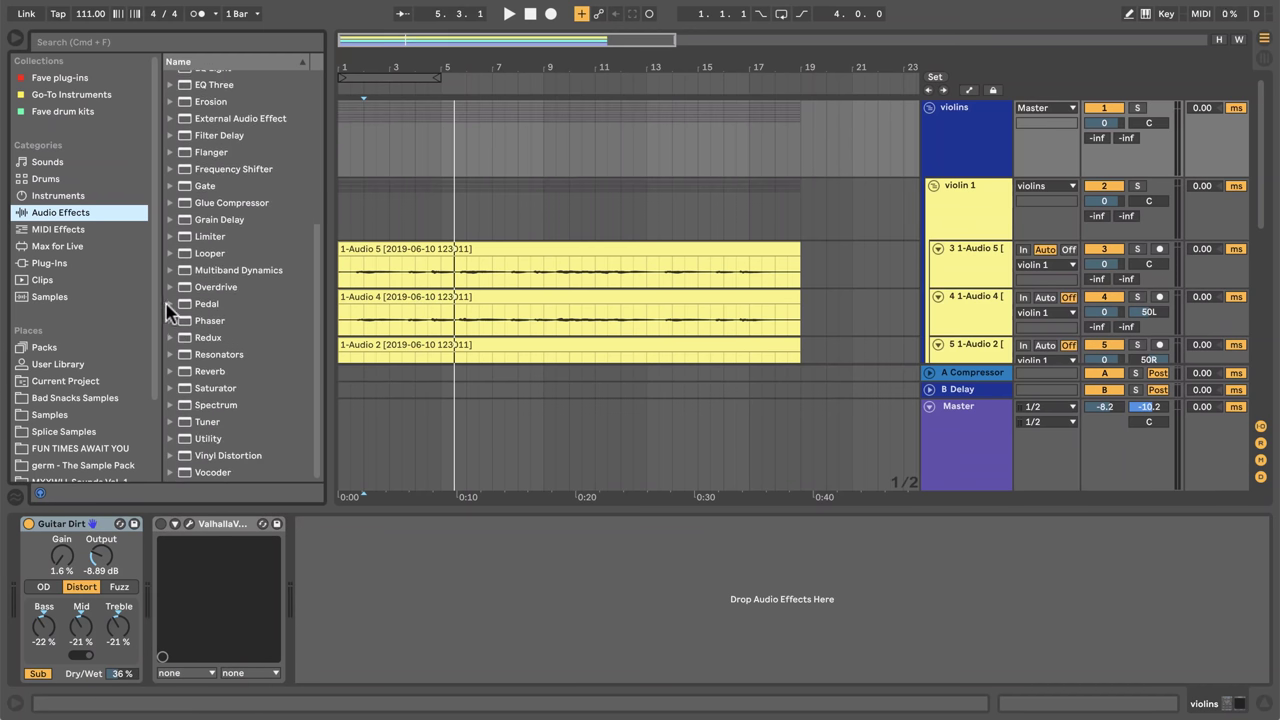
left_click(170, 304)
scroll(248, 402, "down", 3)
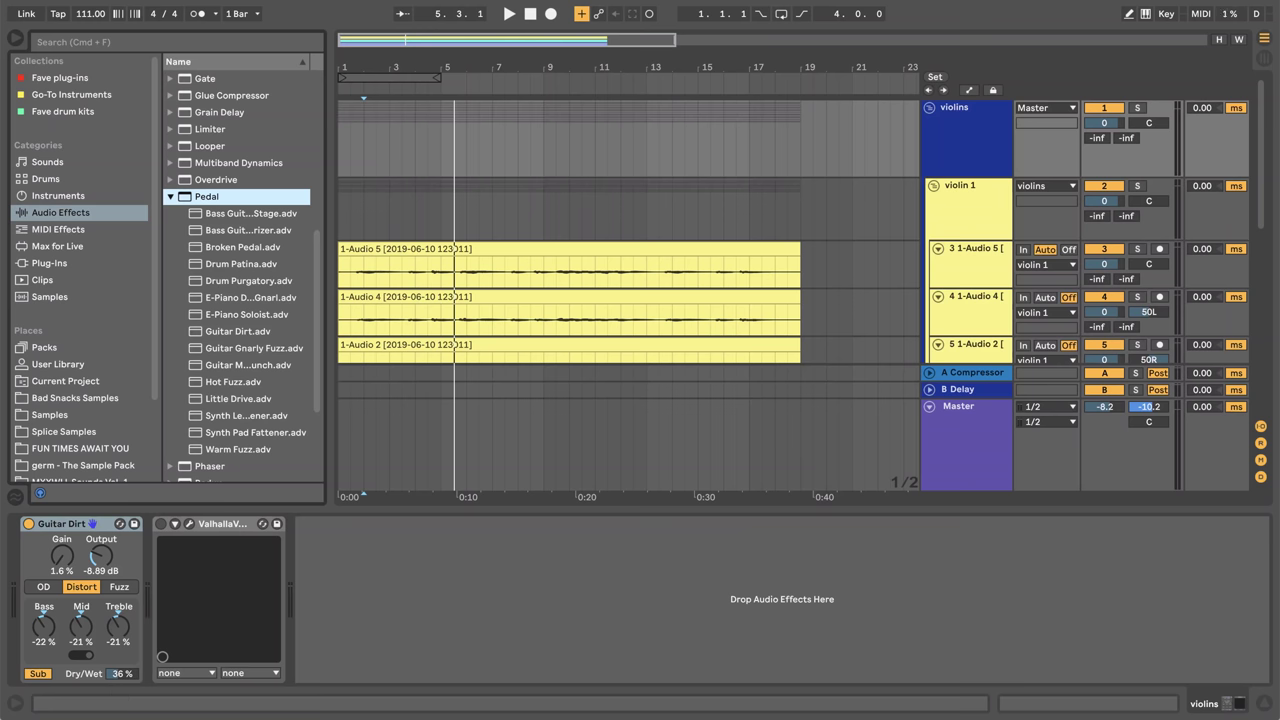
left_click(120, 686)
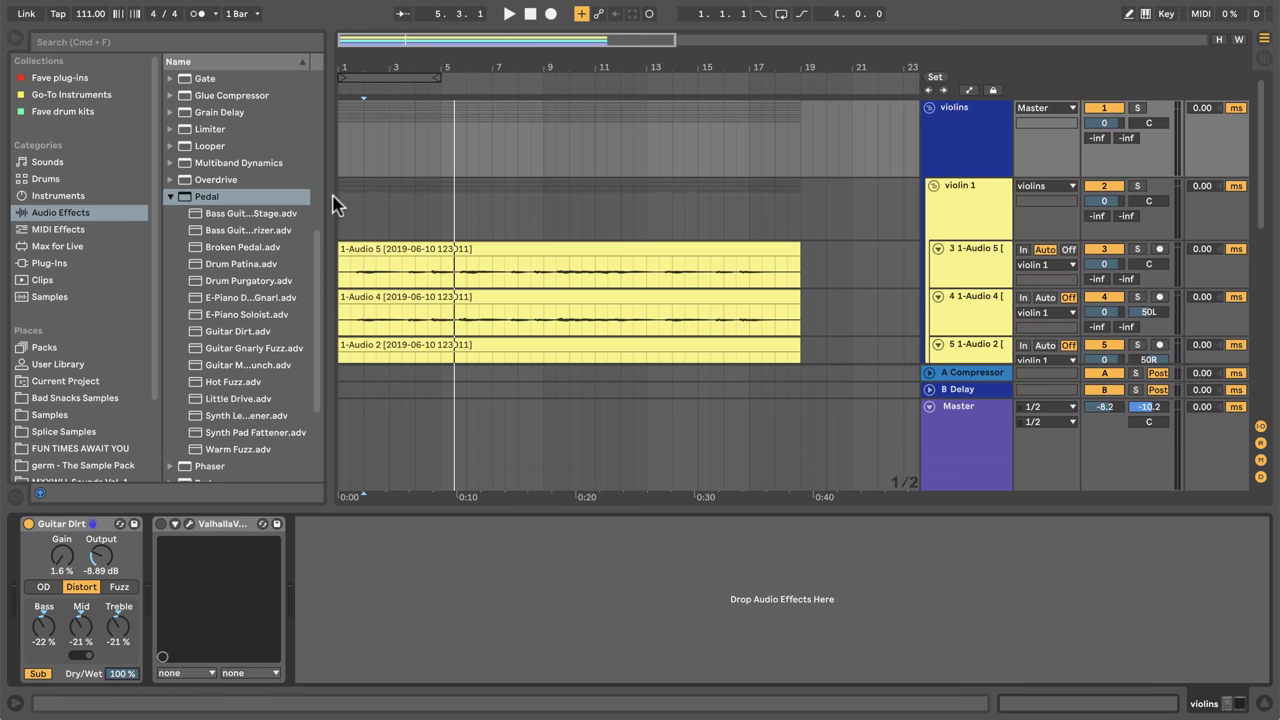
Step: Audition from bar 2, lower Guitar Dirt's Dry/Wet to 35%, and replay
left_click(363, 172)
key("space")
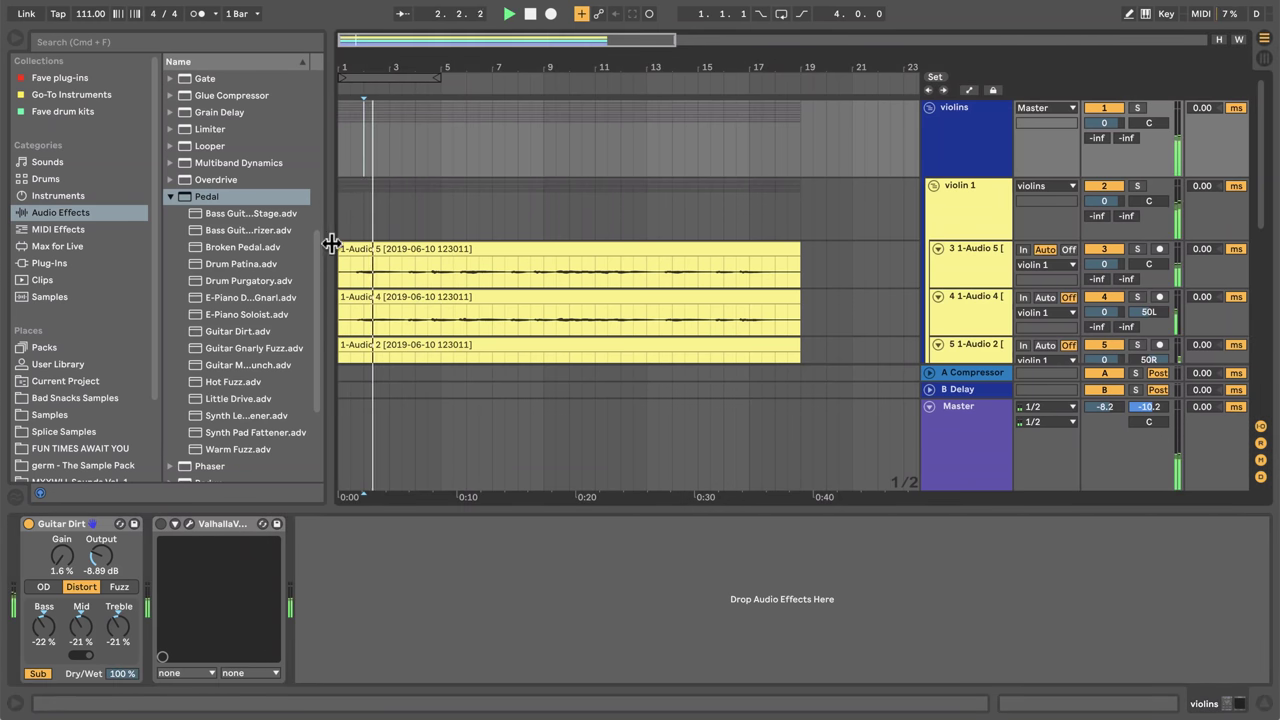
key("space")
left_click_drag(130, 678, 130, 680)
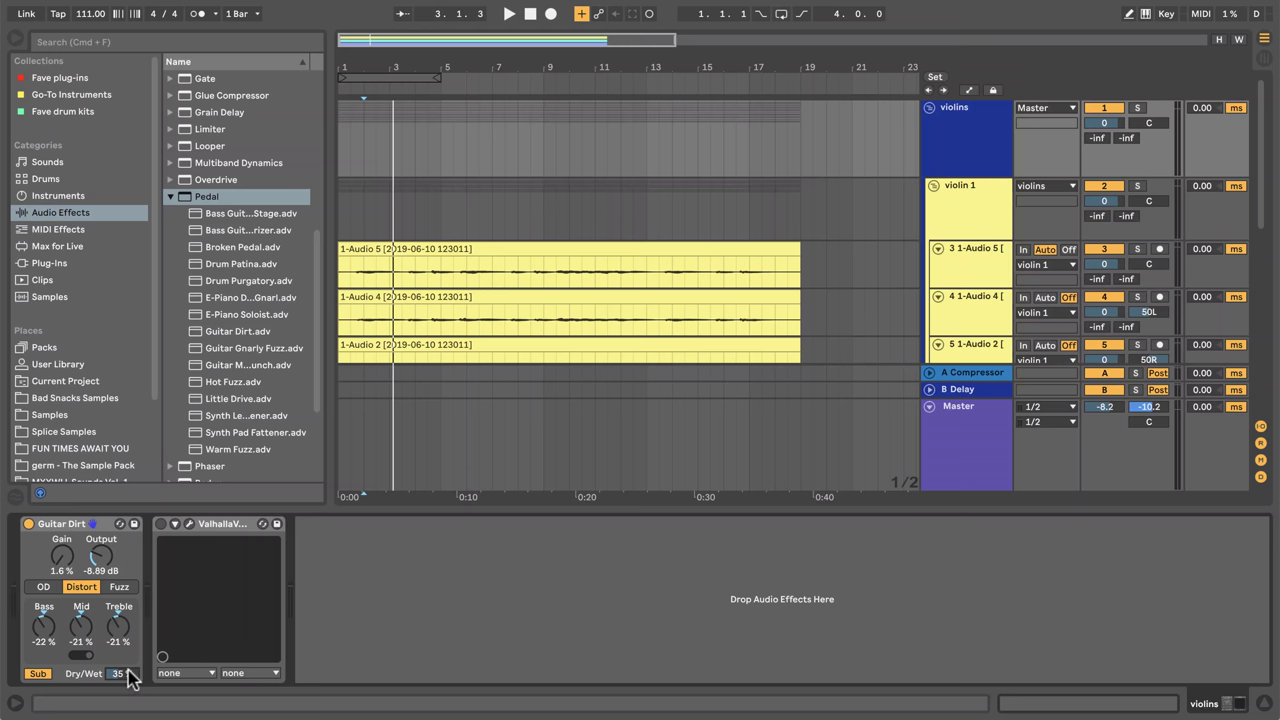
left_click(362, 163)
key("space")
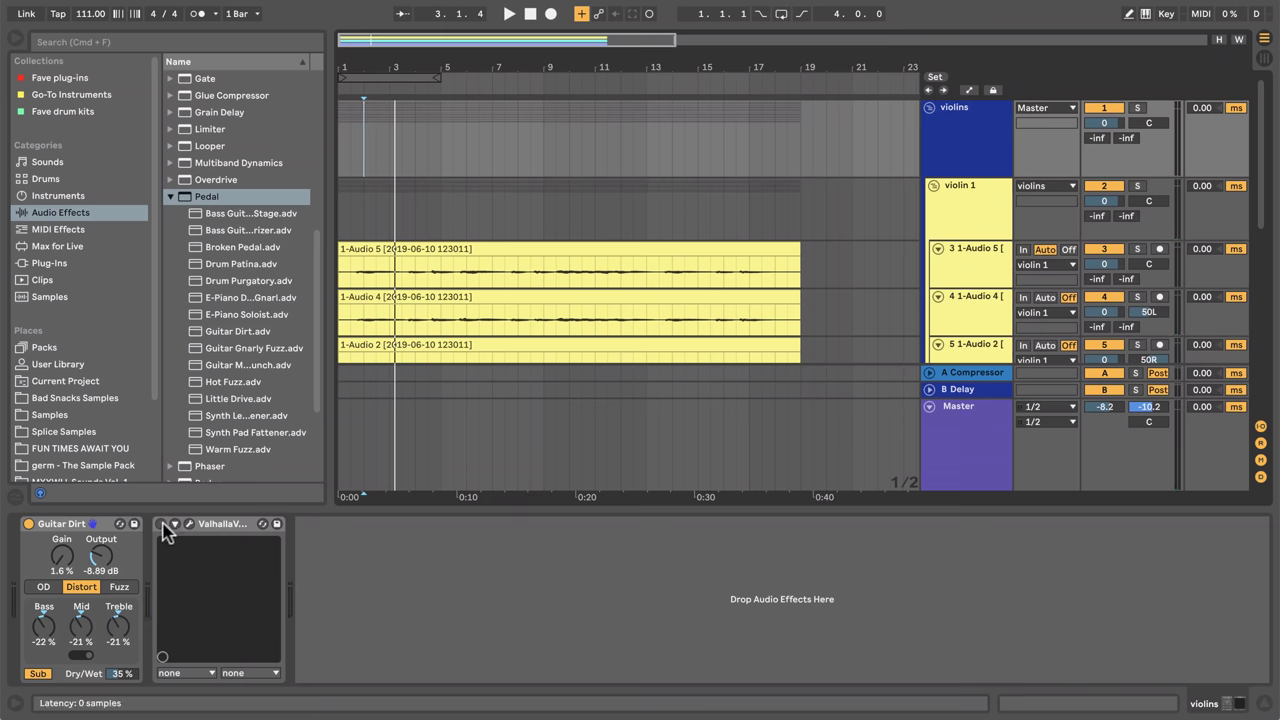
Step: Enable ValhallaVintageVerb (35.6% mix, 0.69 s Concert Hall decay) and play the violins from bar 2
left_click(162, 524)
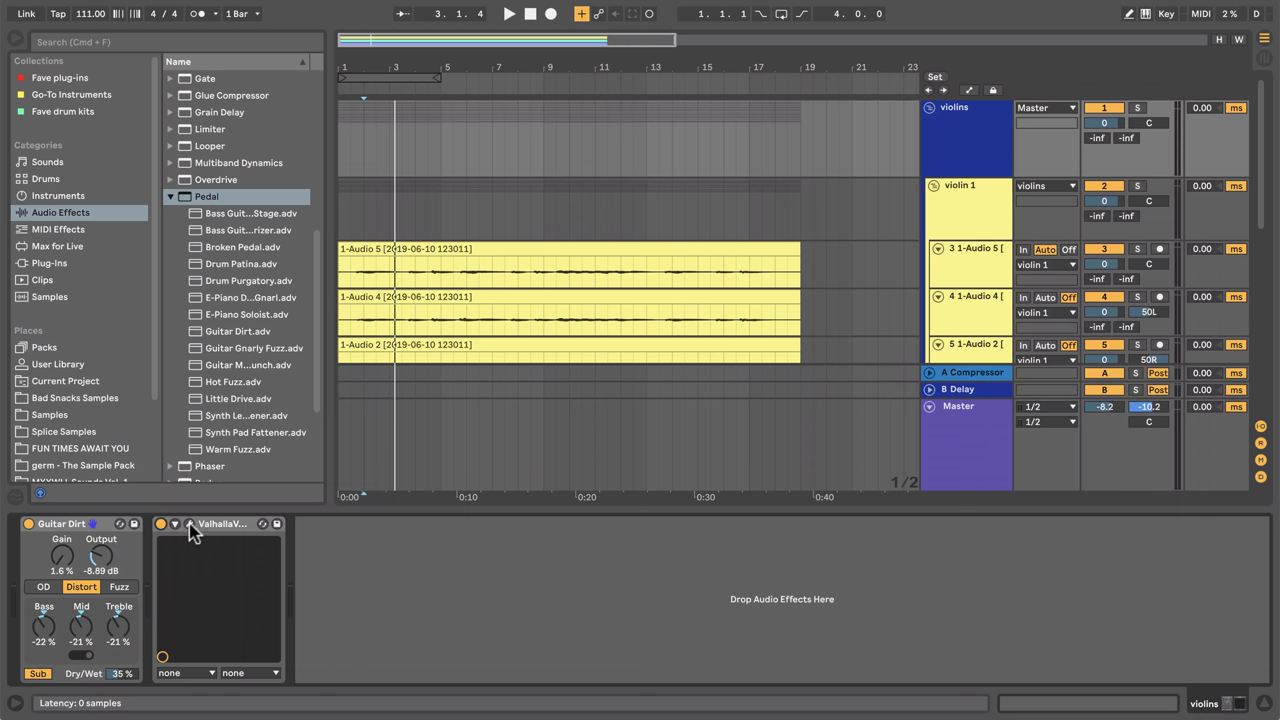
left_click(189, 524)
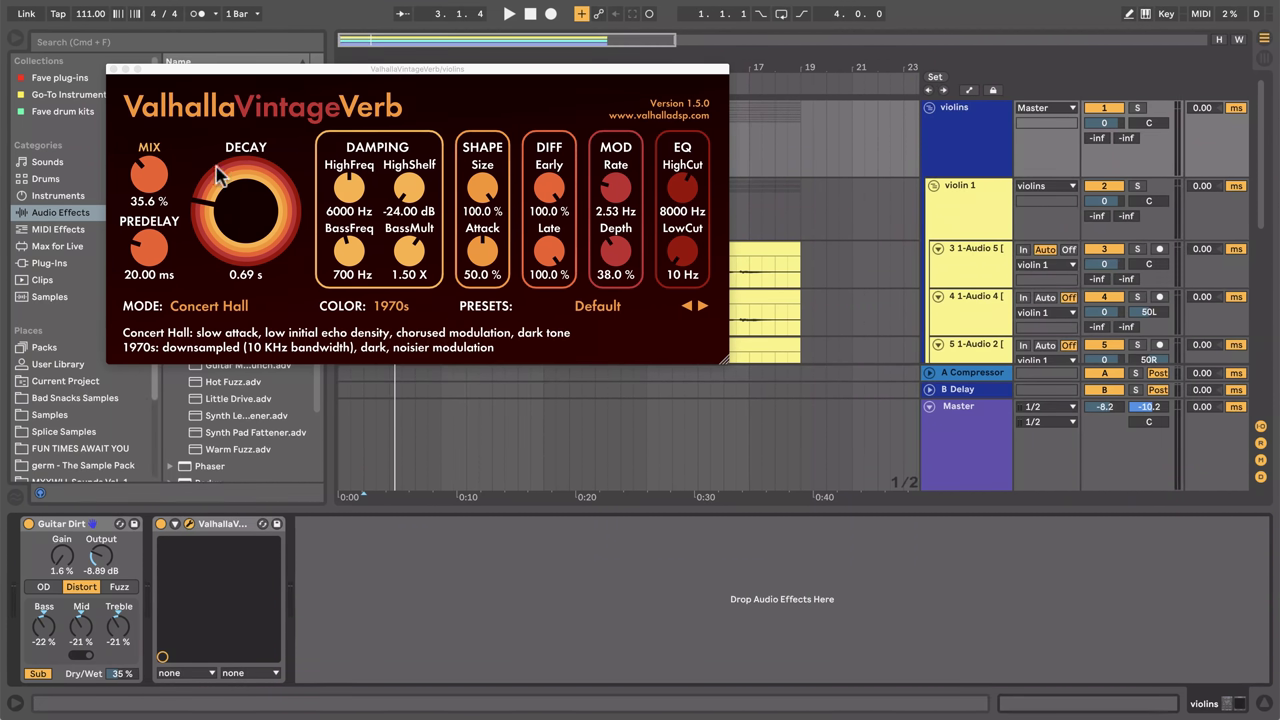
left_click(112, 69)
left_click(362, 158)
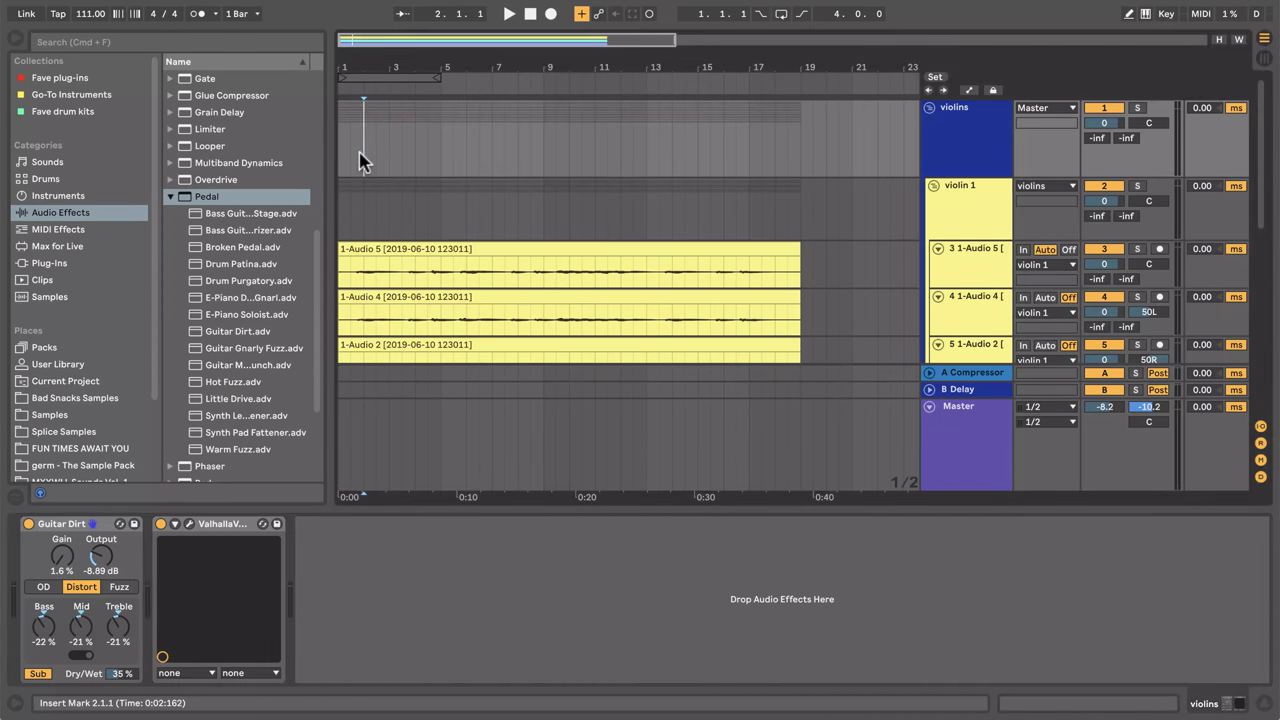
key("space")
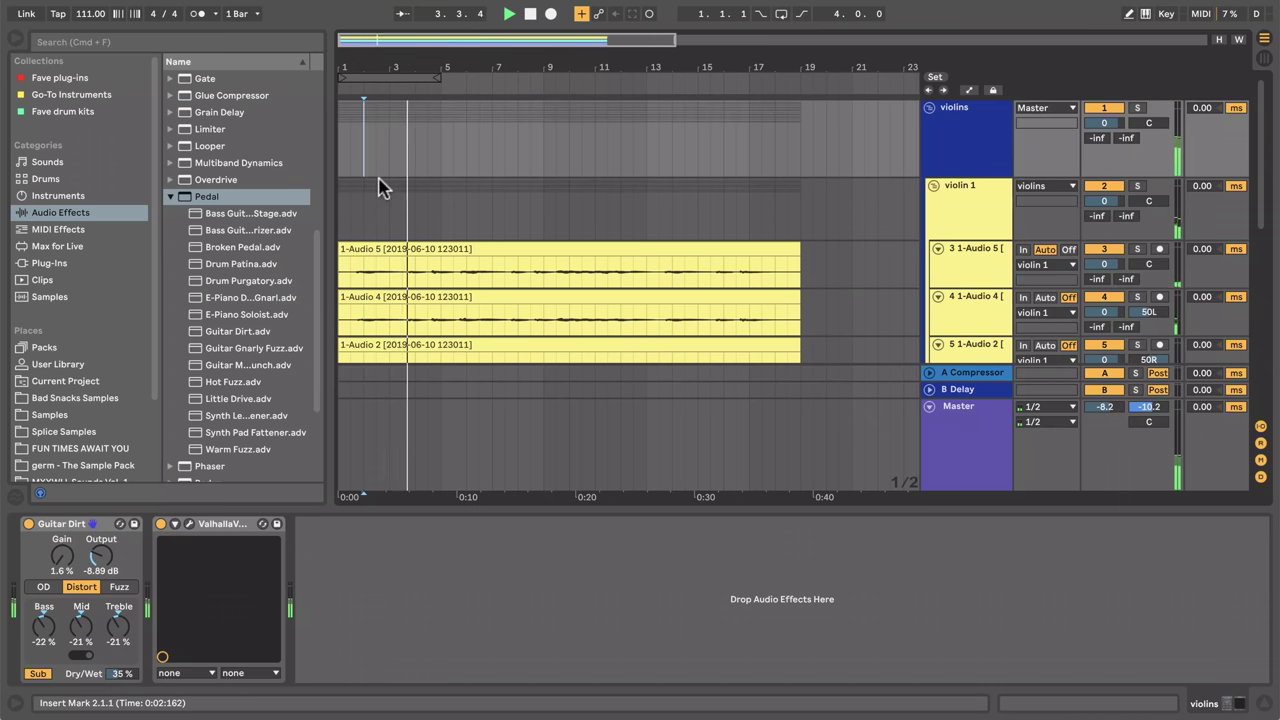
key("space")
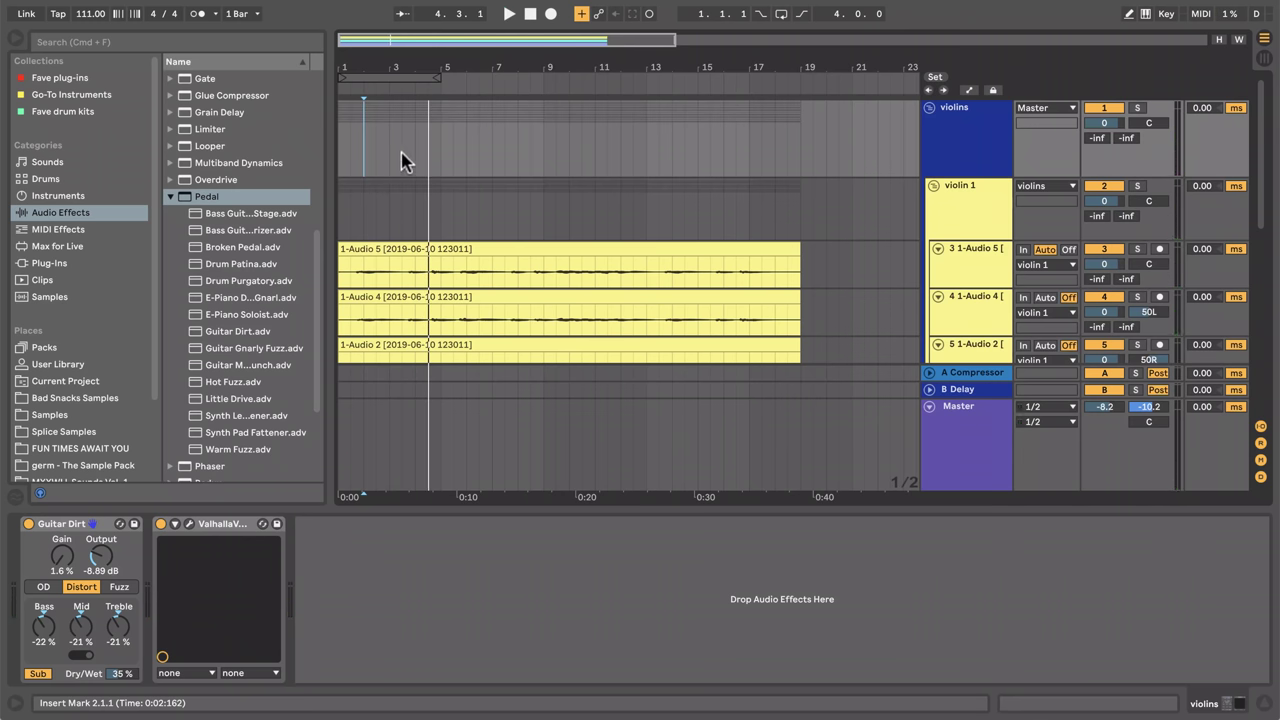
Step: Return to bar 1, collapse the violins group, and add an audio track fed from violins
left_click(342, 160)
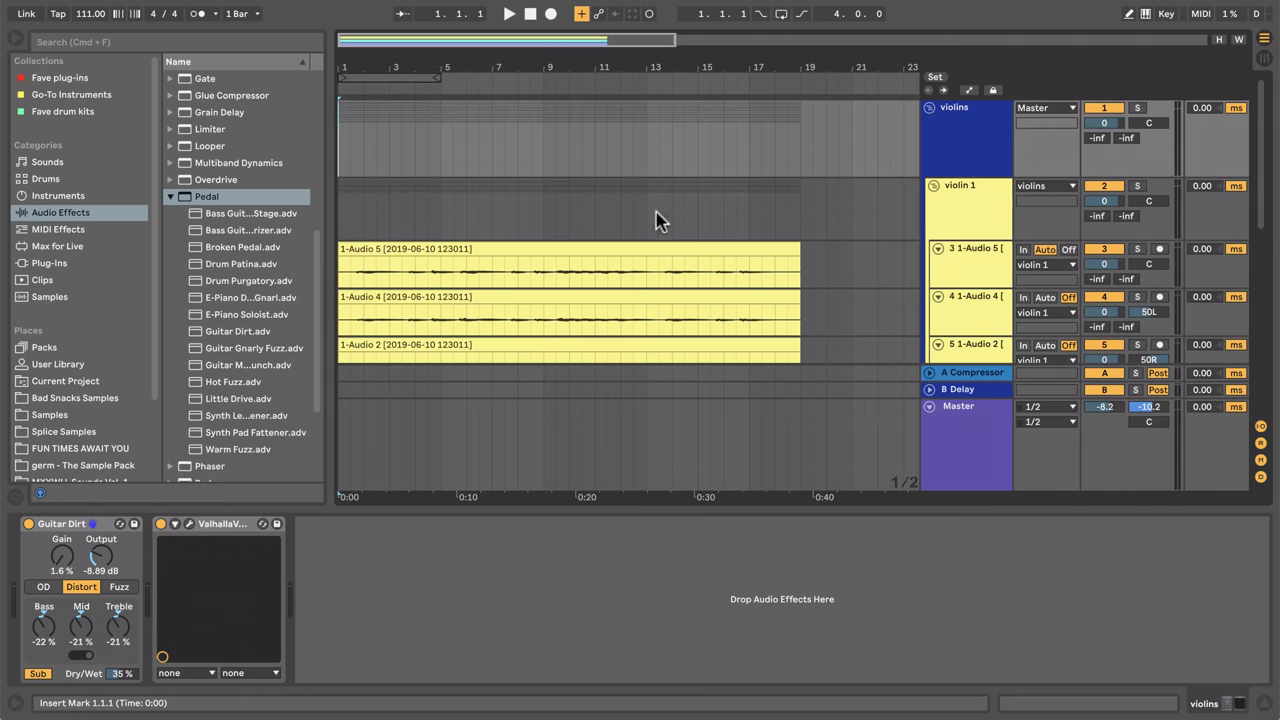
left_click(929, 108)
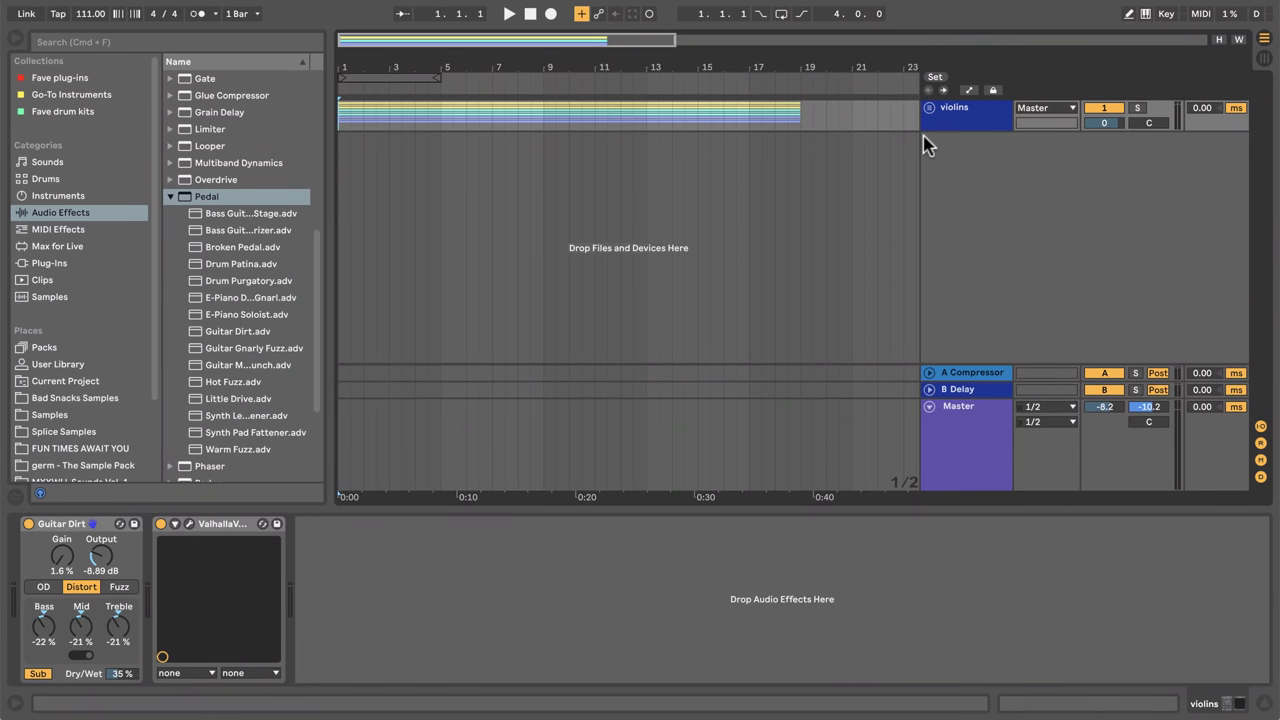
key("super+t")
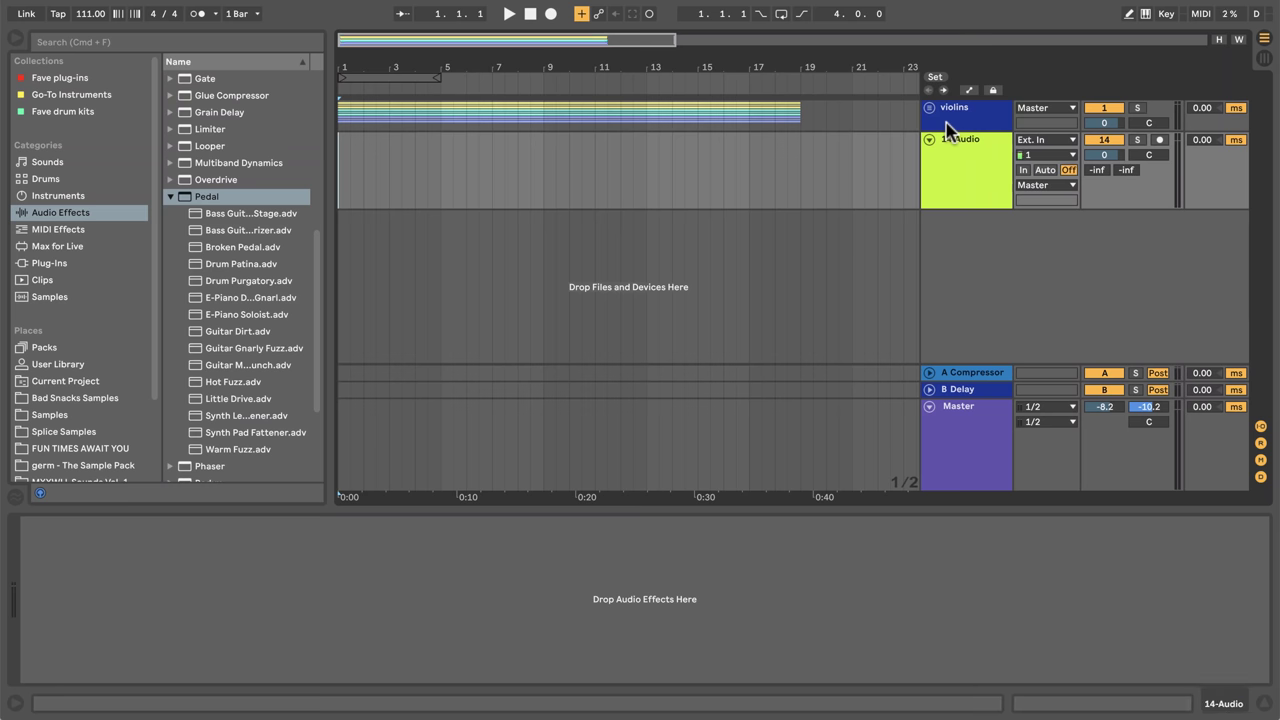
left_click(1032, 140)
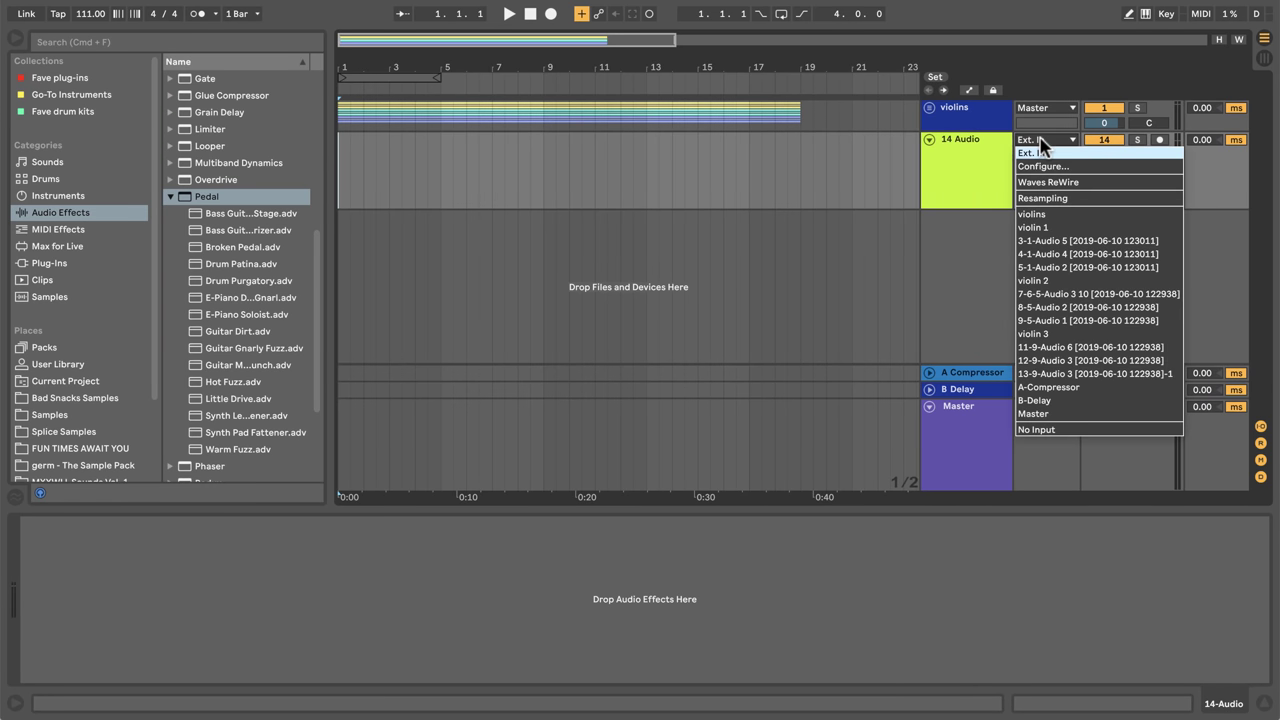
left_click(1033, 213)
Step: Arm the 14 Audio track and record about 17 bars of the processed violins
left_click(972, 158)
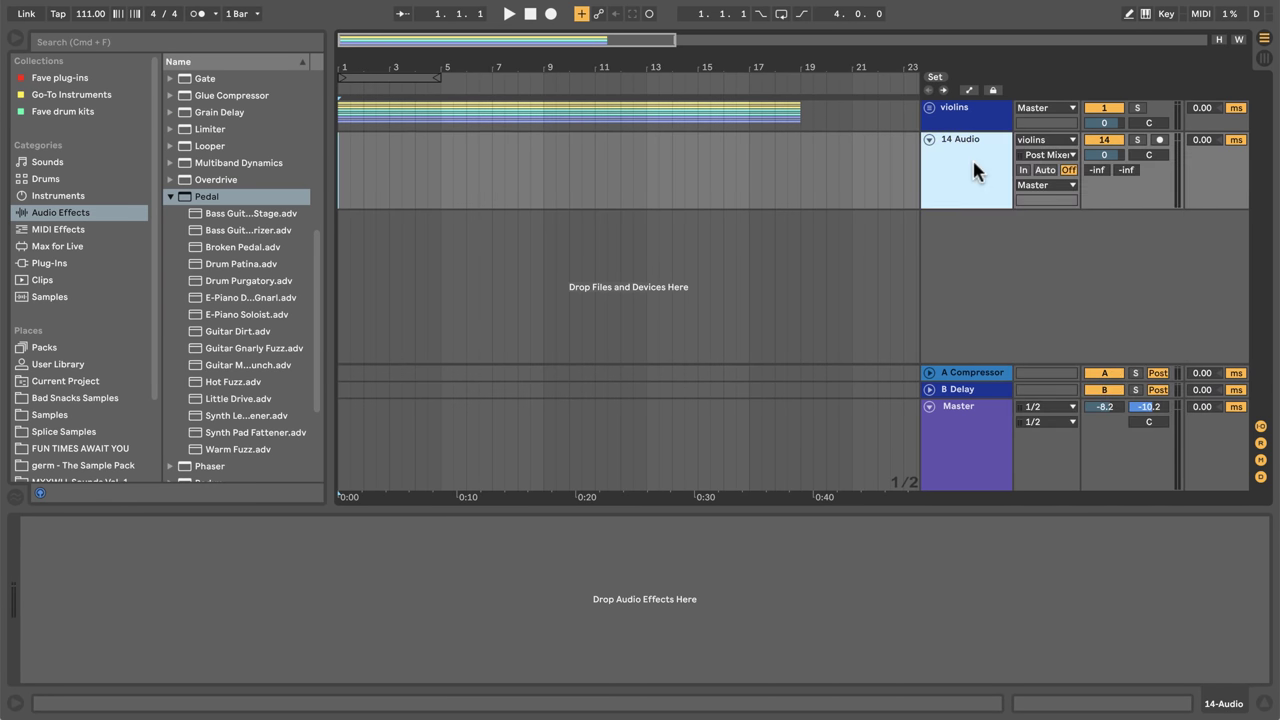
left_click(1160, 141)
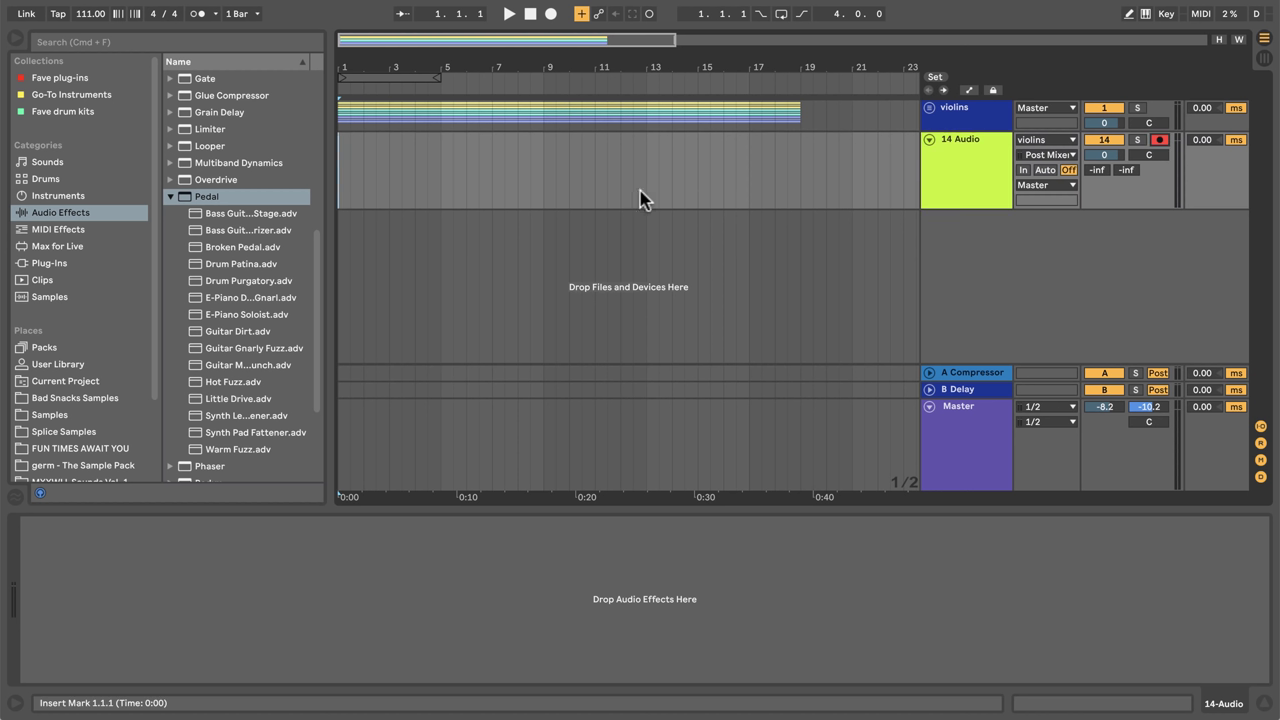
left_click(551, 14)
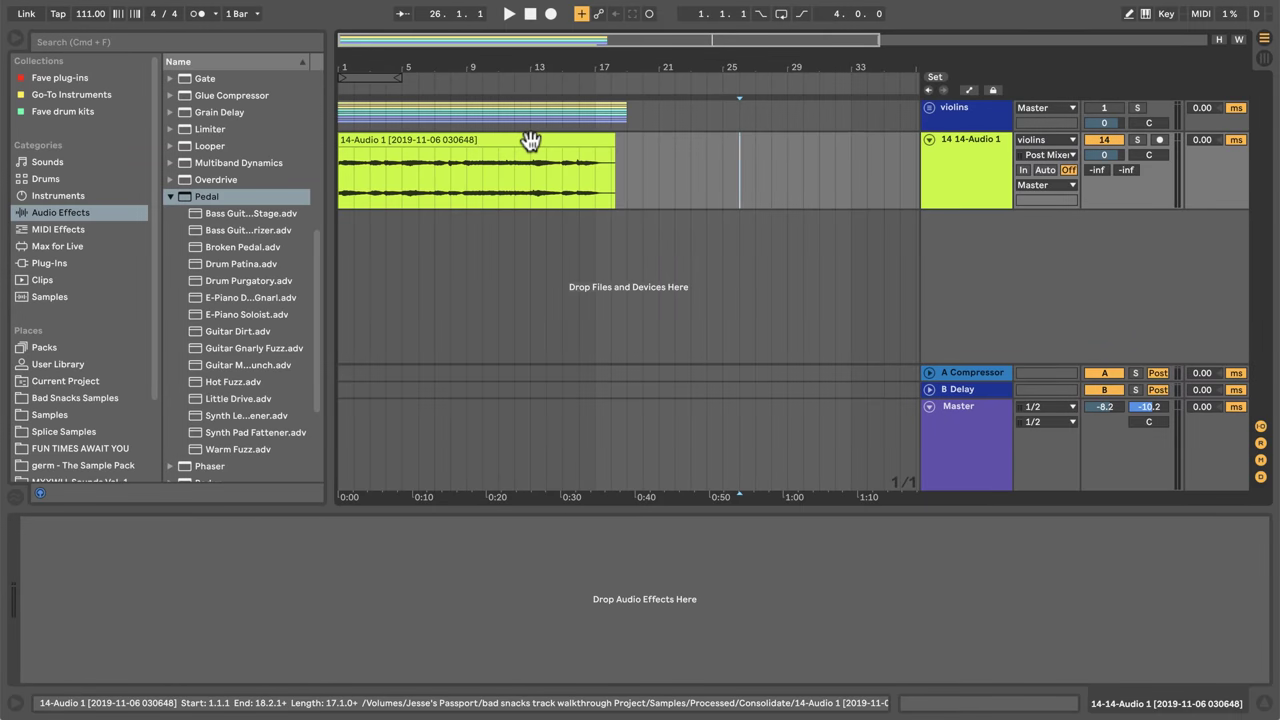
Step: Slice the 14-Audio 1 clip to a new MIDI track at 1/4 notes with the Built-in preset
left_click(530, 140)
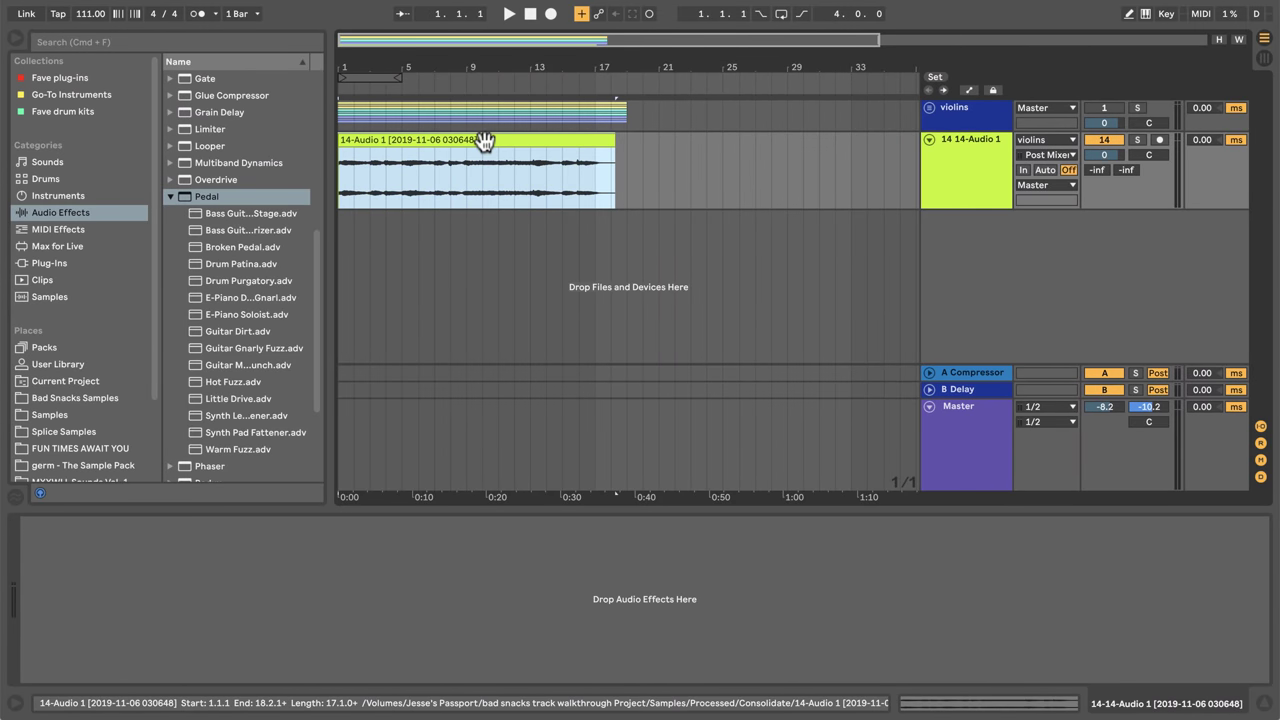
right_click(484, 140)
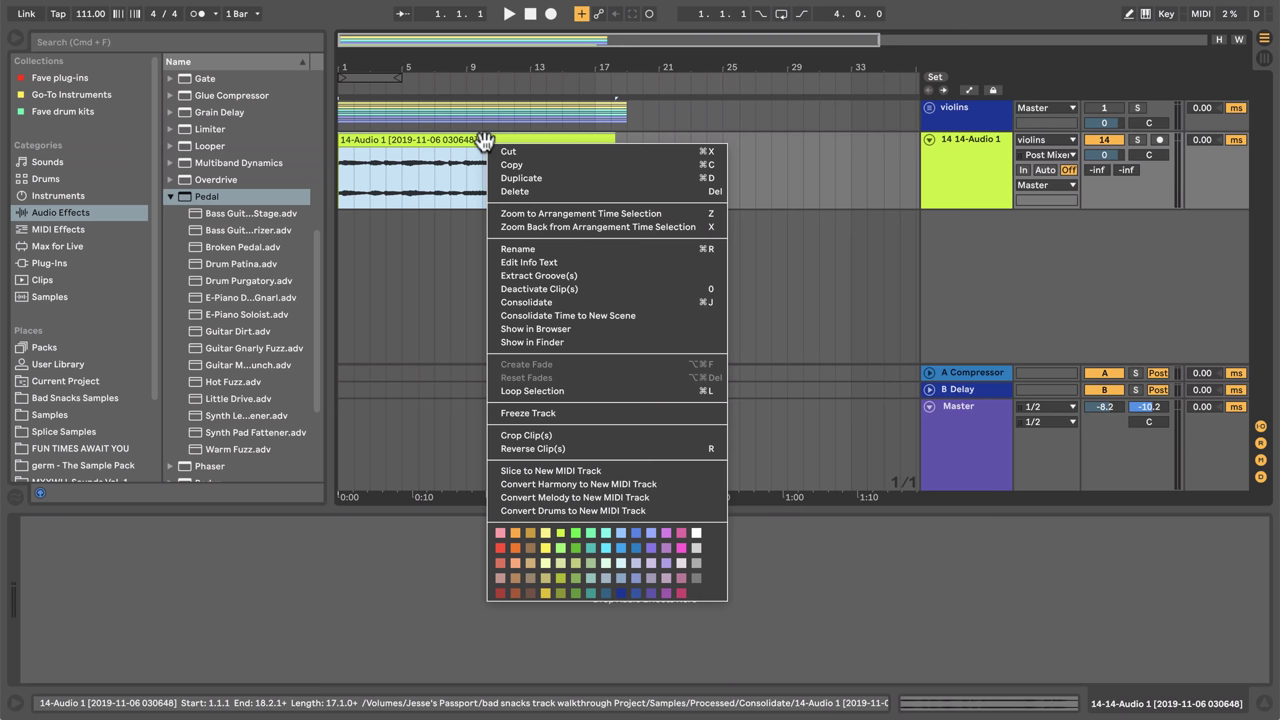
left_click(592, 471)
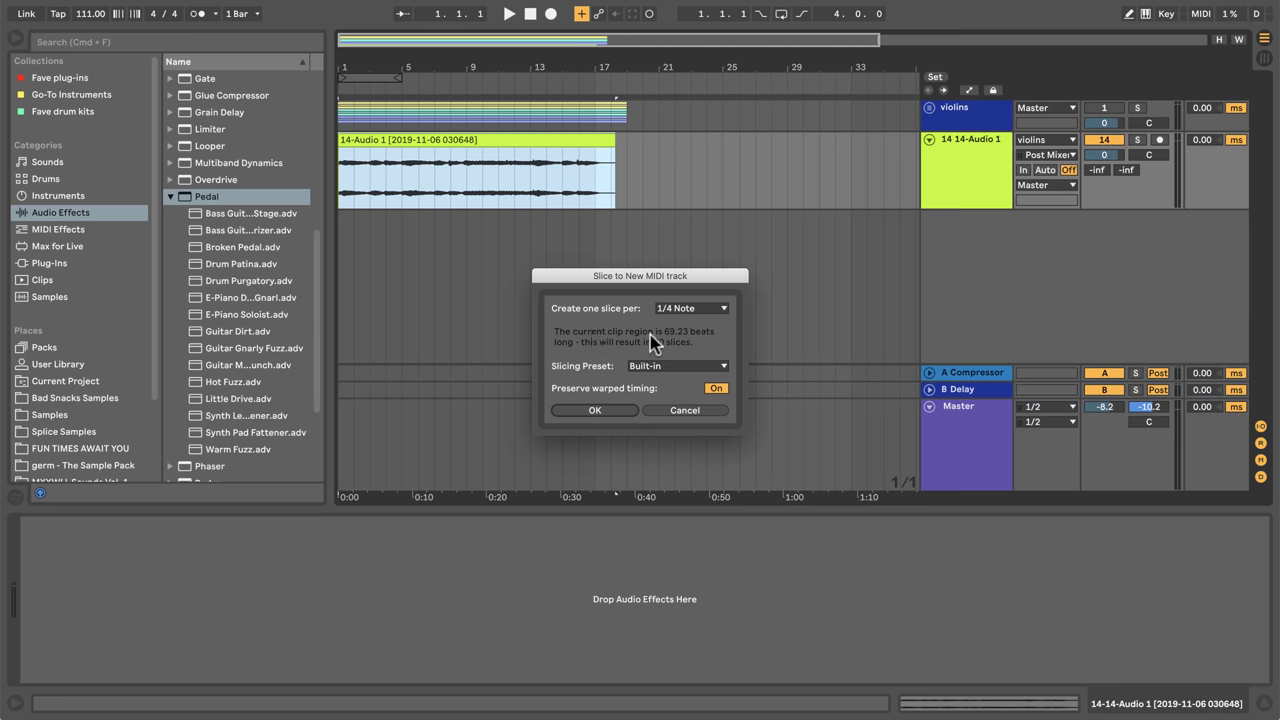
left_click(596, 410)
Step: Arm the new MIDI slice track, deactivate the 14-Audio 1 track, and delete the sliced MIDI clip
left_click(928, 218)
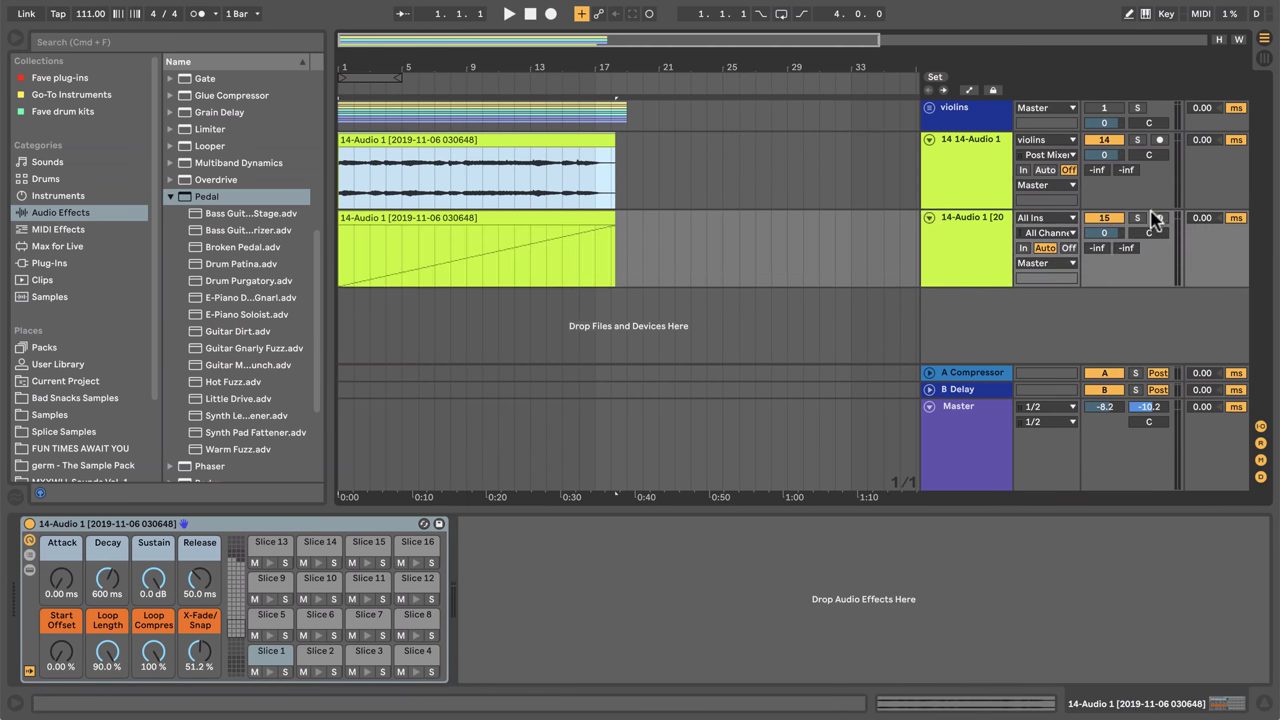
left_click(445, 225)
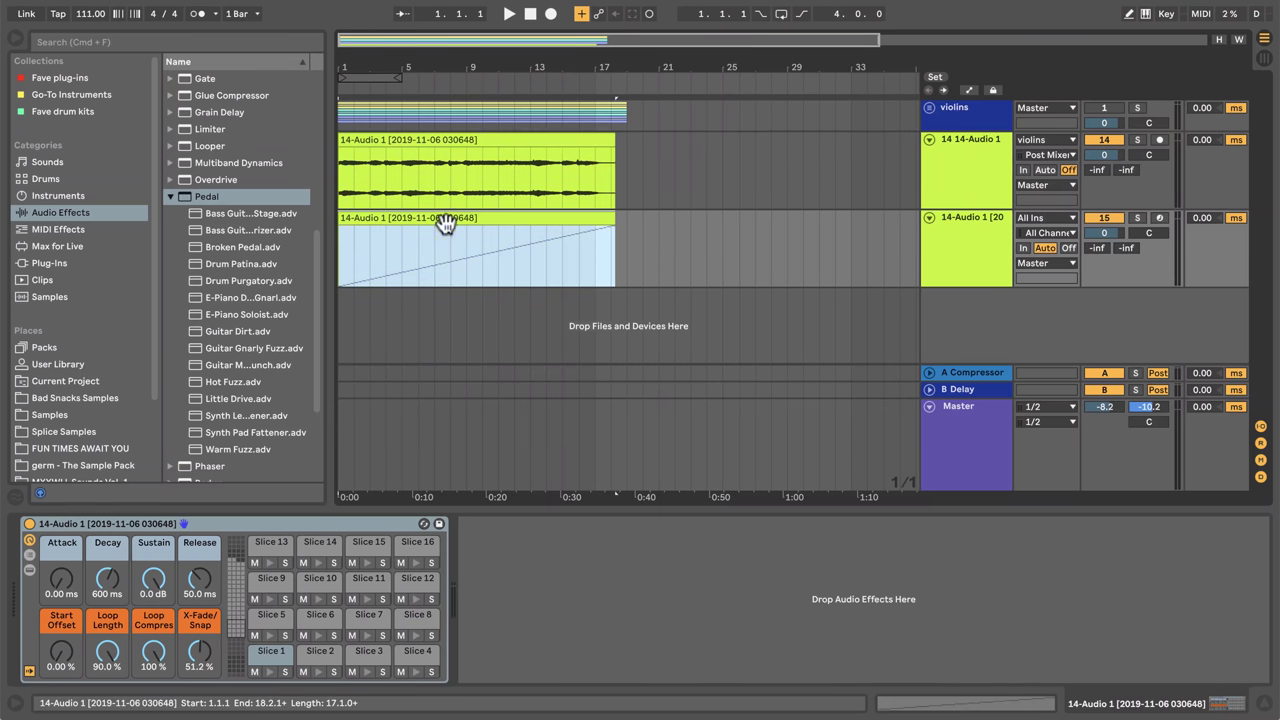
left_click(1160, 222)
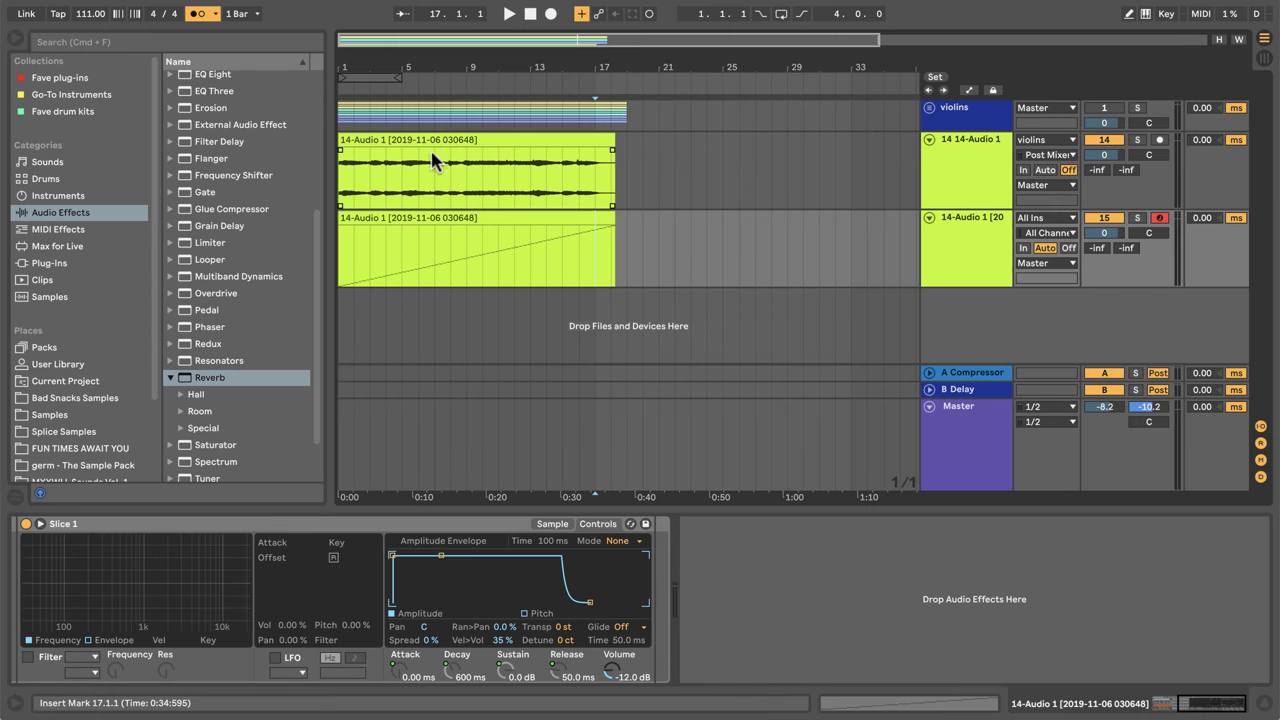
left_click(1106, 141)
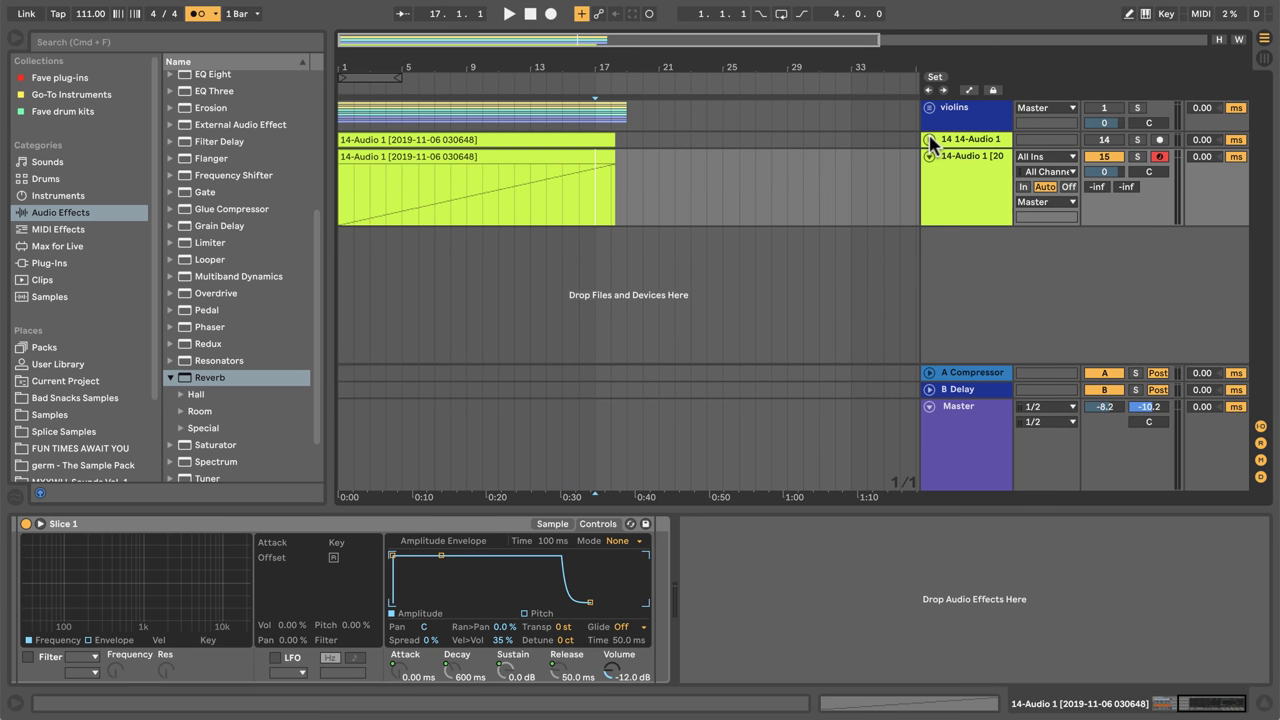
left_click(451, 163)
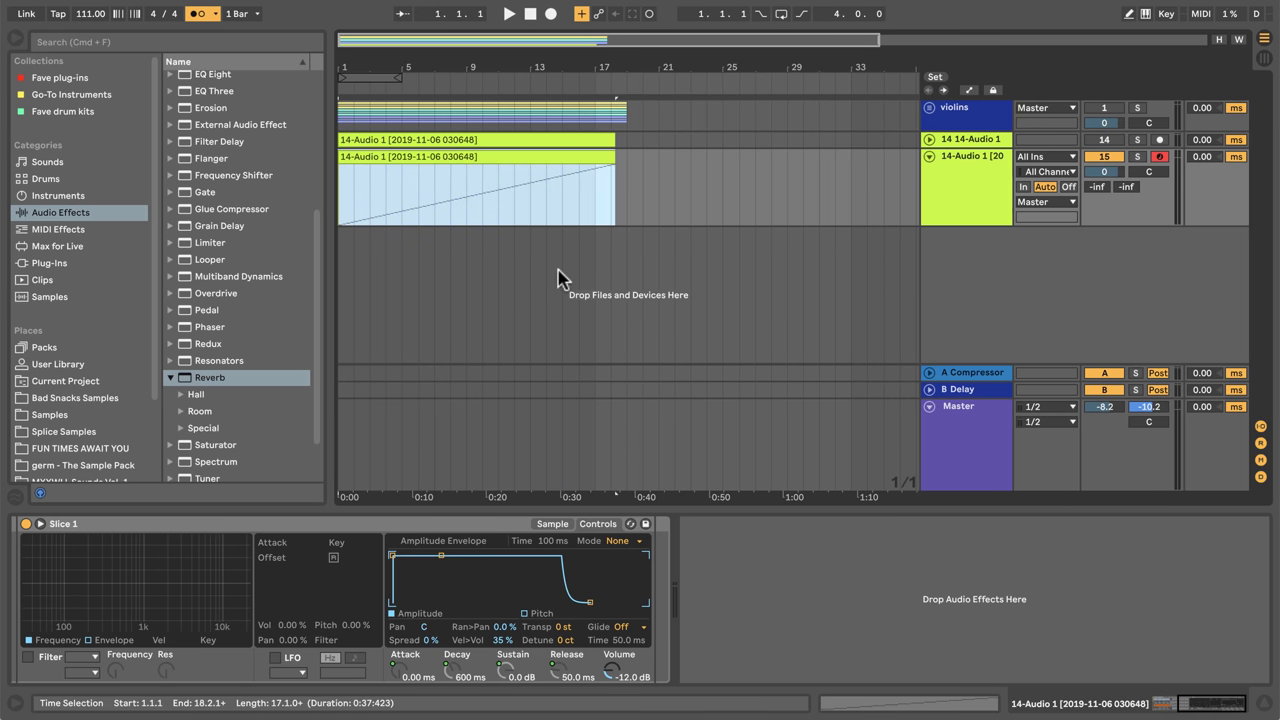
key("Delete")
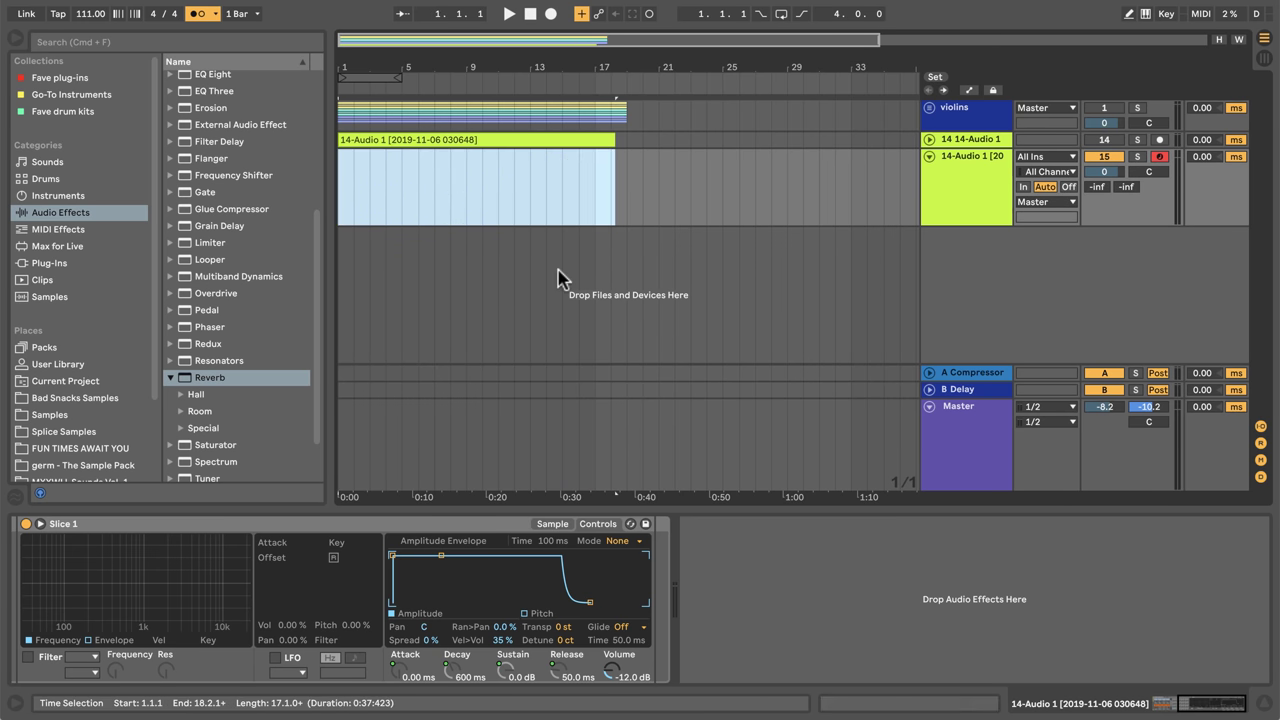
Step: Record a roughly eight-bar MIDI slice pattern from bar 1 with count-in
left_click(339, 192)
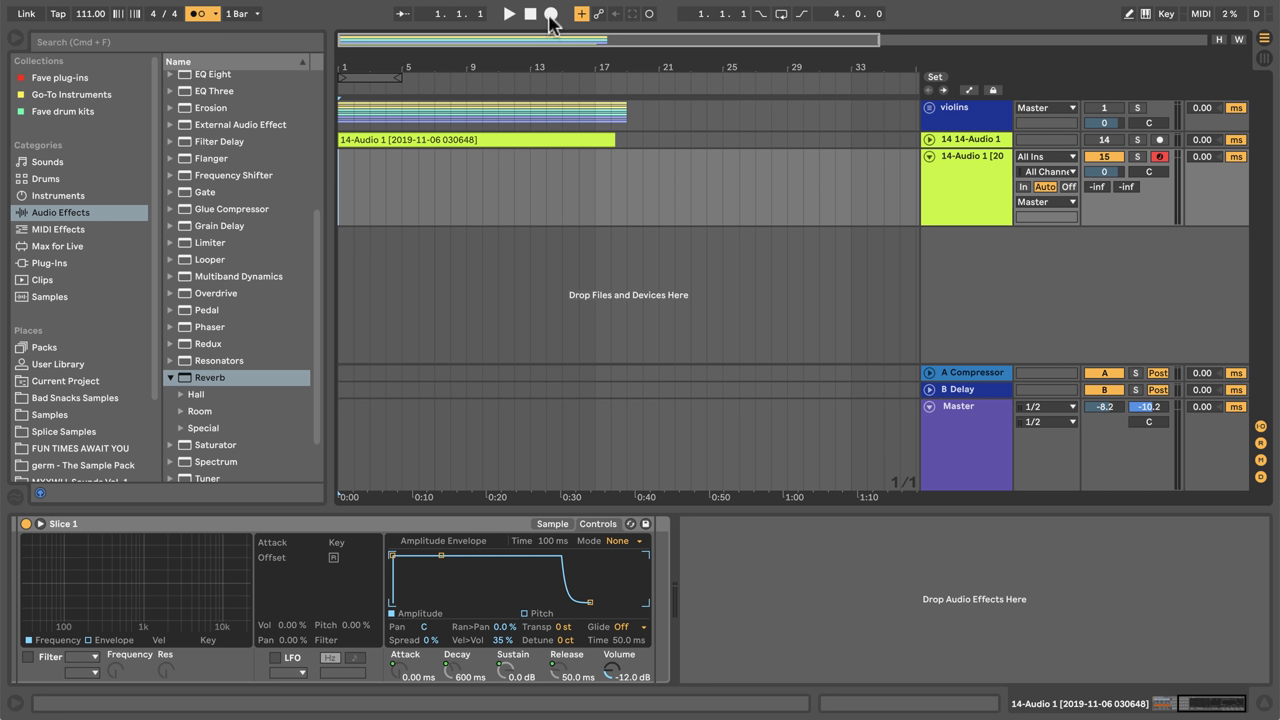
left_click(551, 15)
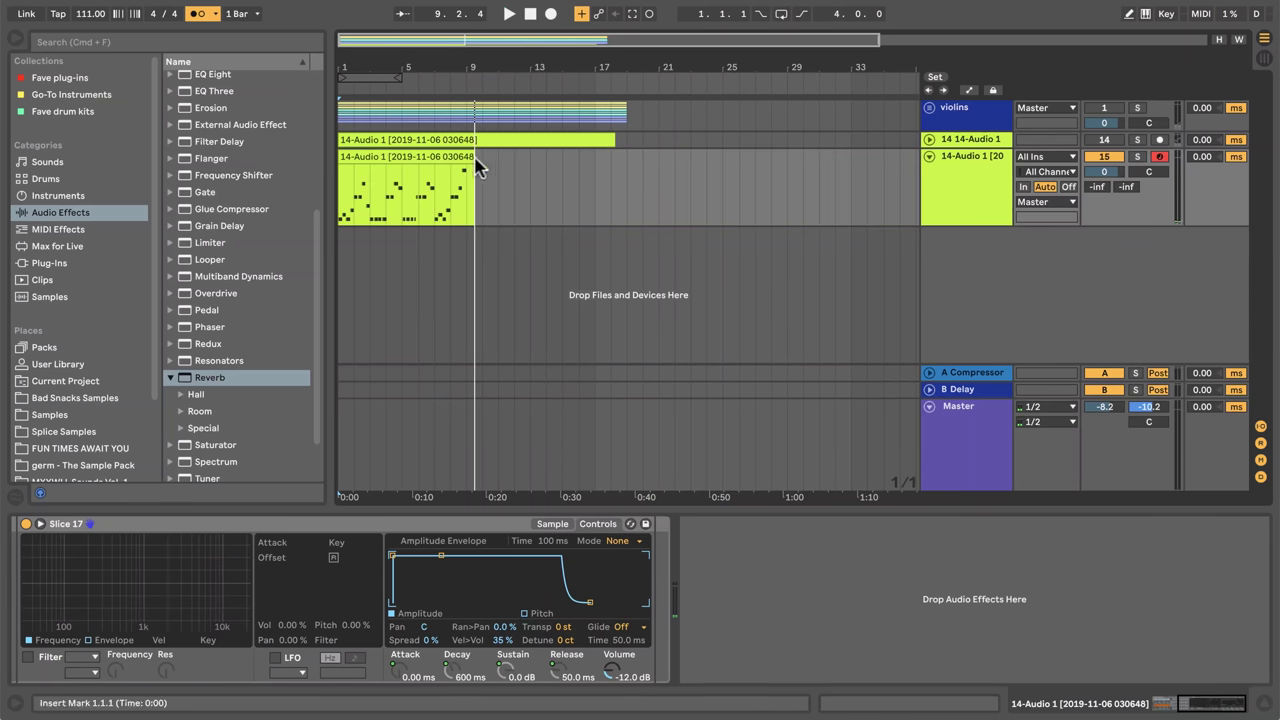
Step: Trim the recorded clip to end at bar 9 and open it in an enlarged note editor
left_click_drag(474, 165, 466, 165)
double_click(455, 210)
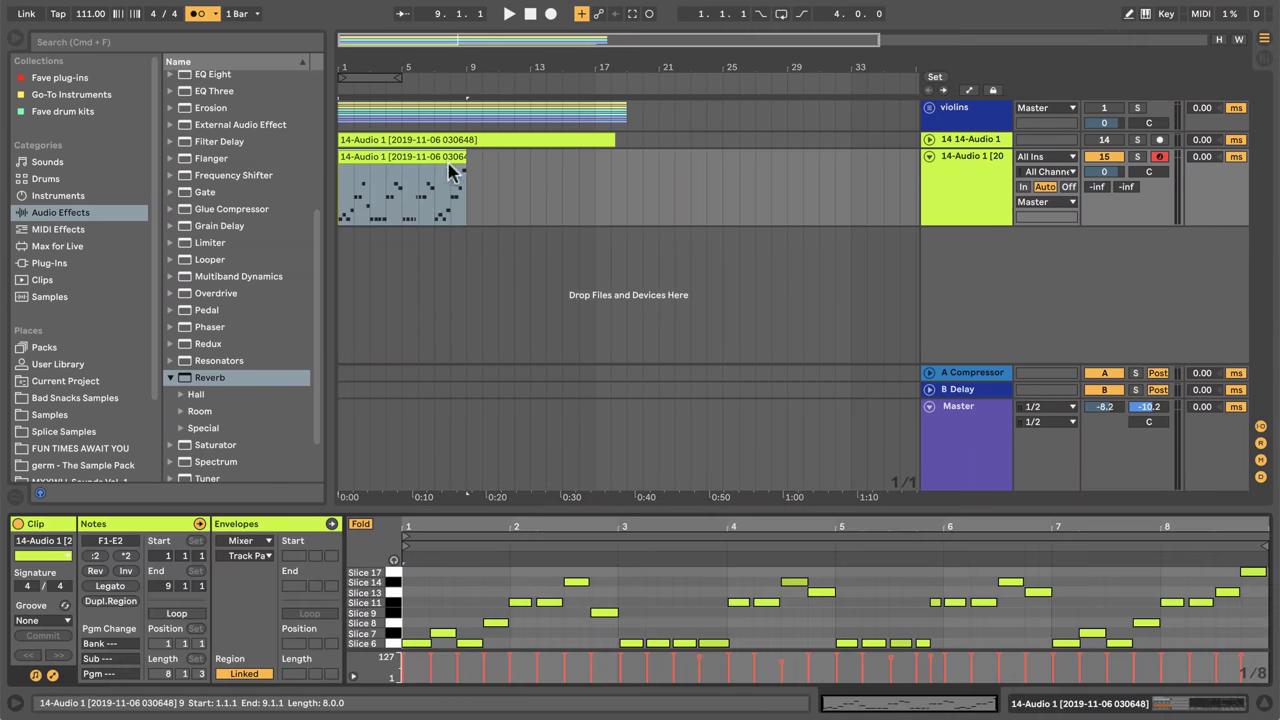
left_click_drag(621, 510, 607, 313)
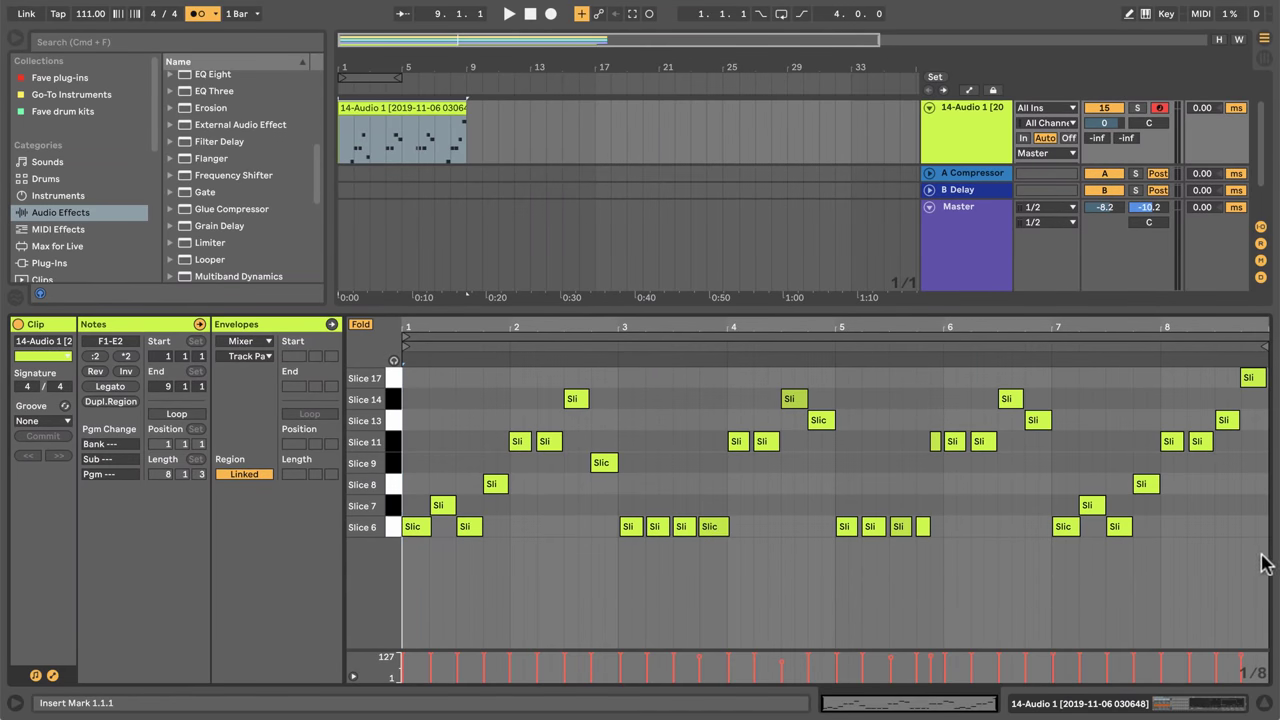
Step: Quantize all notes to 1/8 at 65% strength and play back the pattern
left_click_drag(1262, 562, 402, 282)
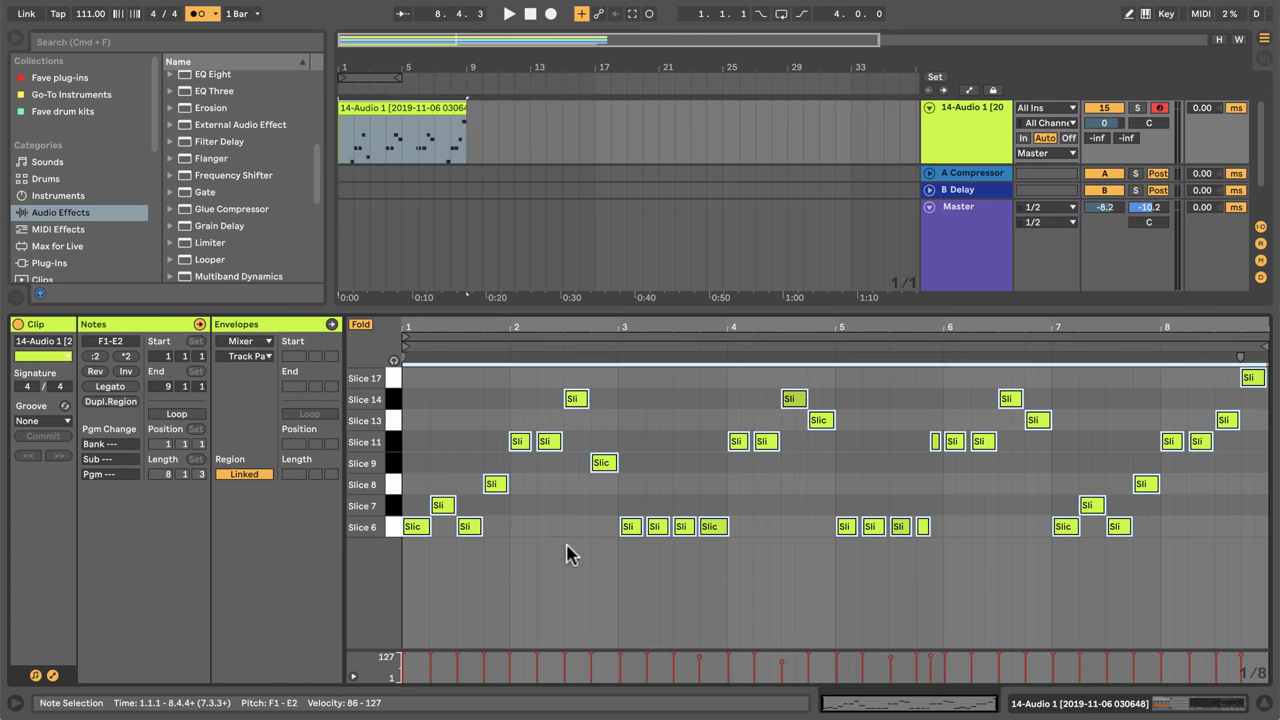
key("super+shift+u")
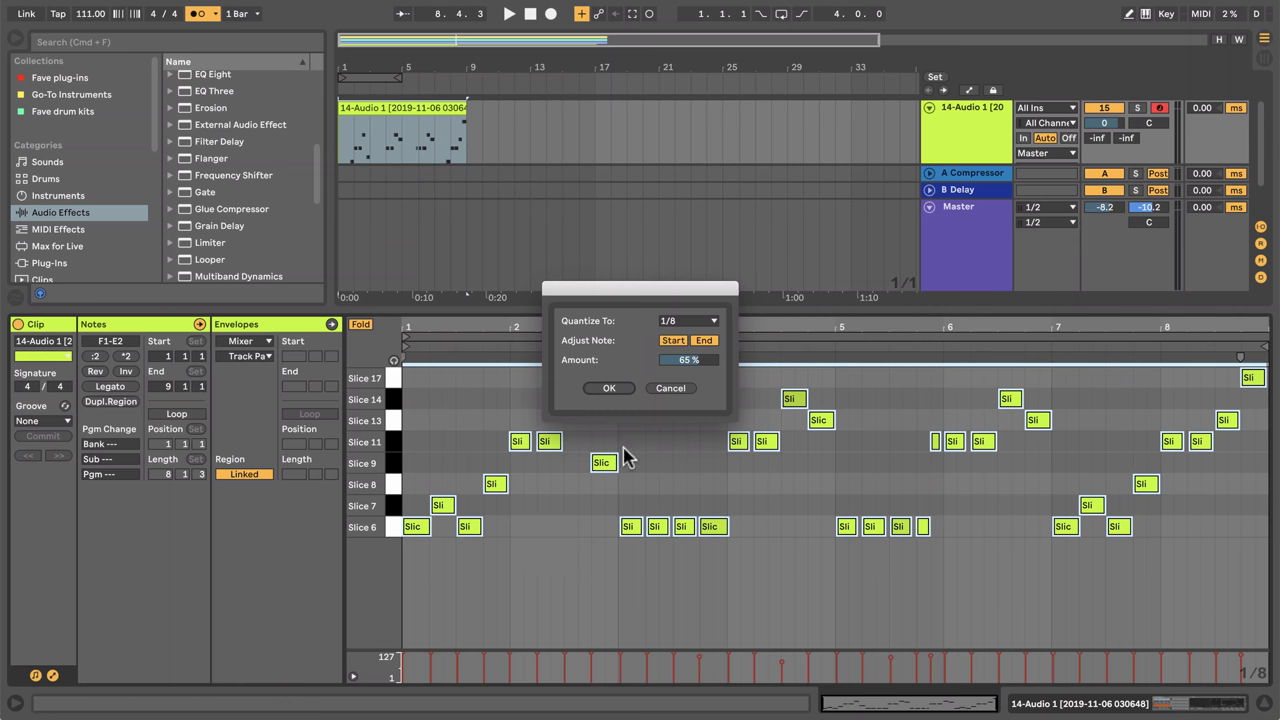
left_click_drag(677, 286, 674, 221)
left_click(680, 288)
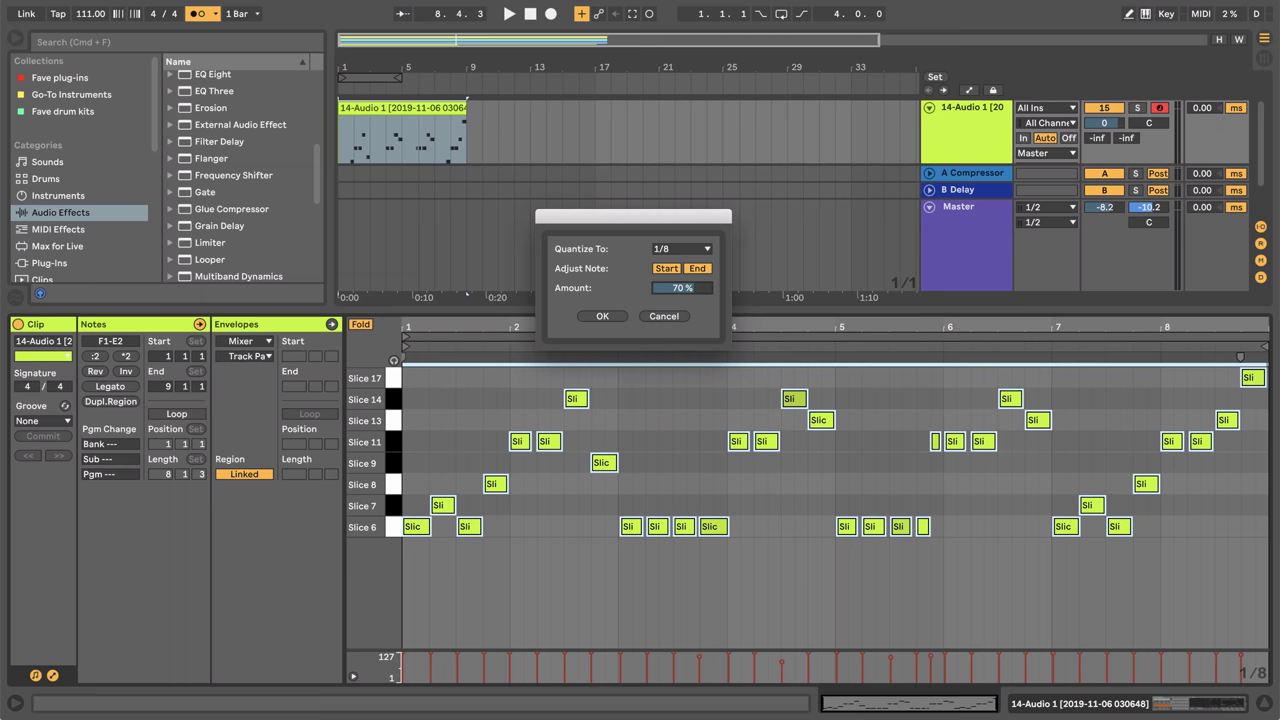
left_click(602, 316)
key("space")
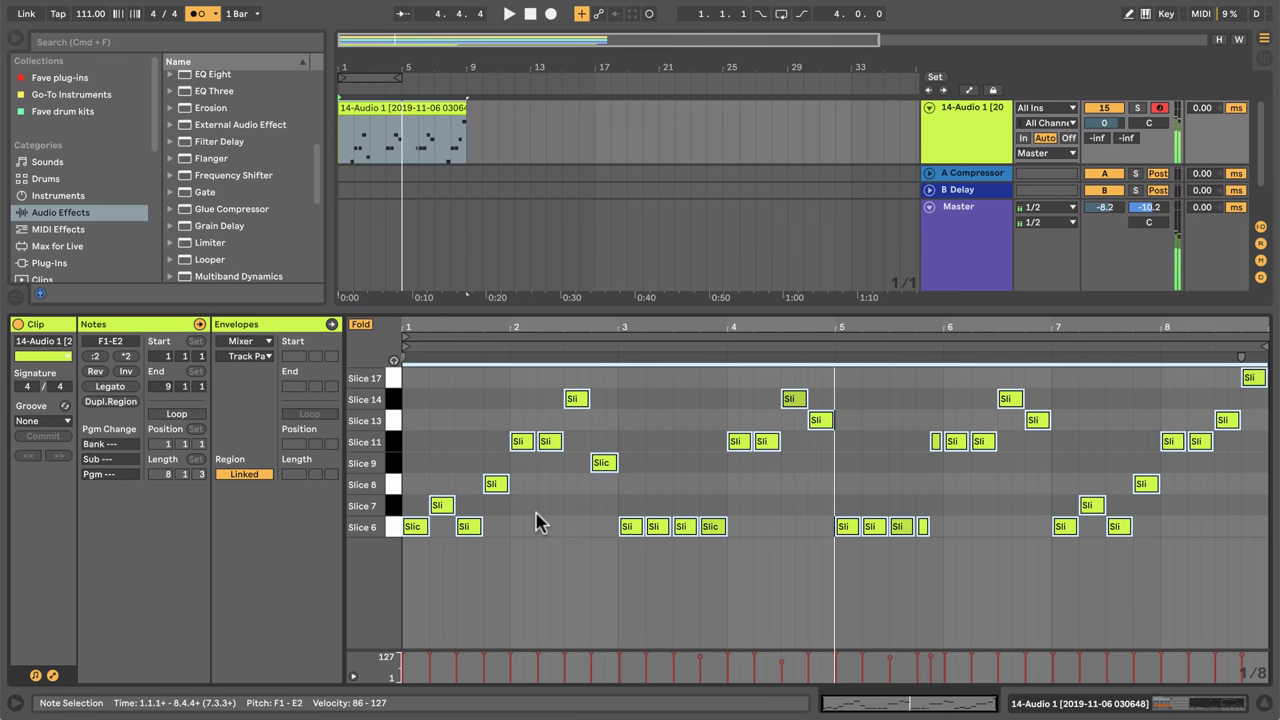
Step: Select the notes from bar 2 onward and raise their velocity to 127
key("space")
left_click(727, 566)
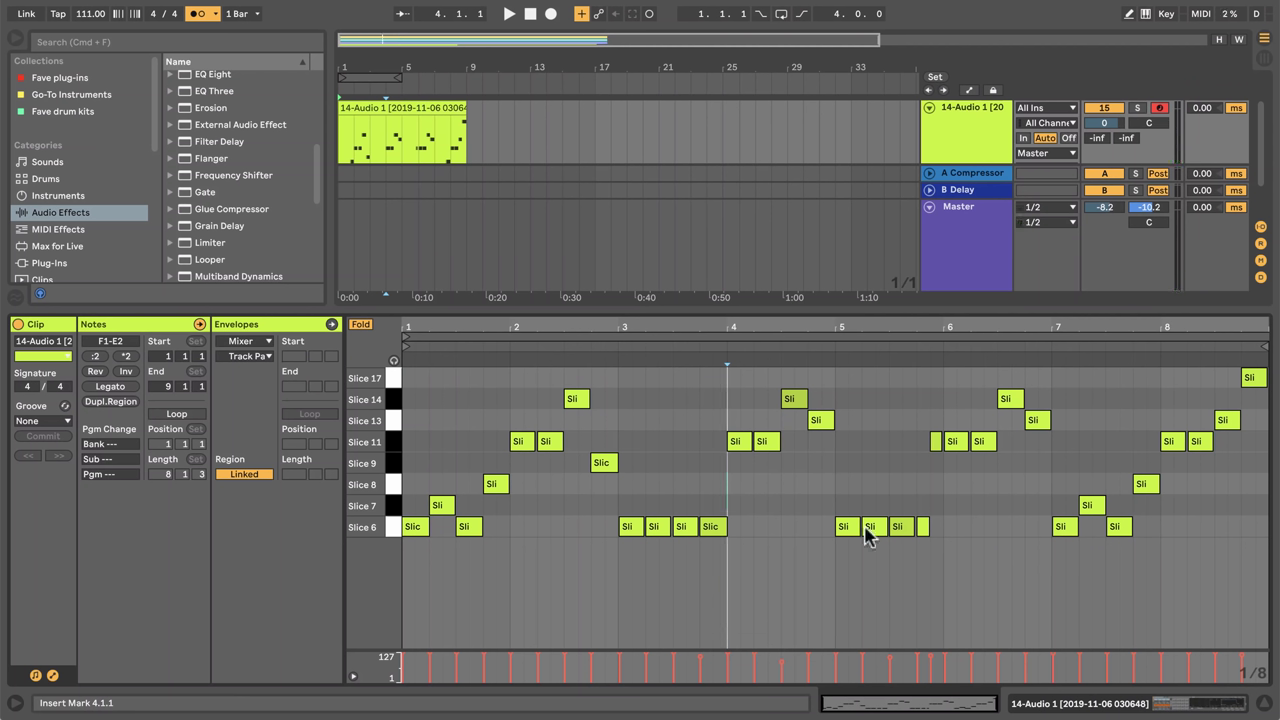
left_click(1250, 665)
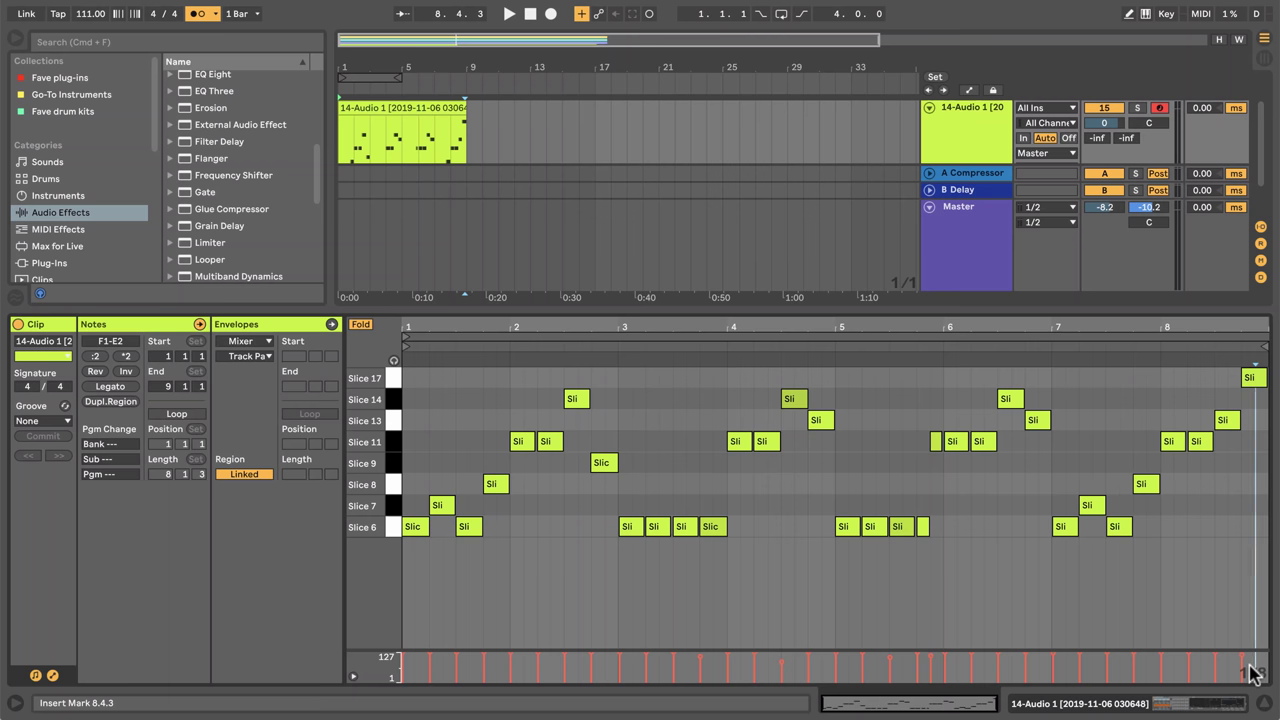
left_click_drag(1250, 672, 378, 598)
left_click_drag(781, 665, 778, 666)
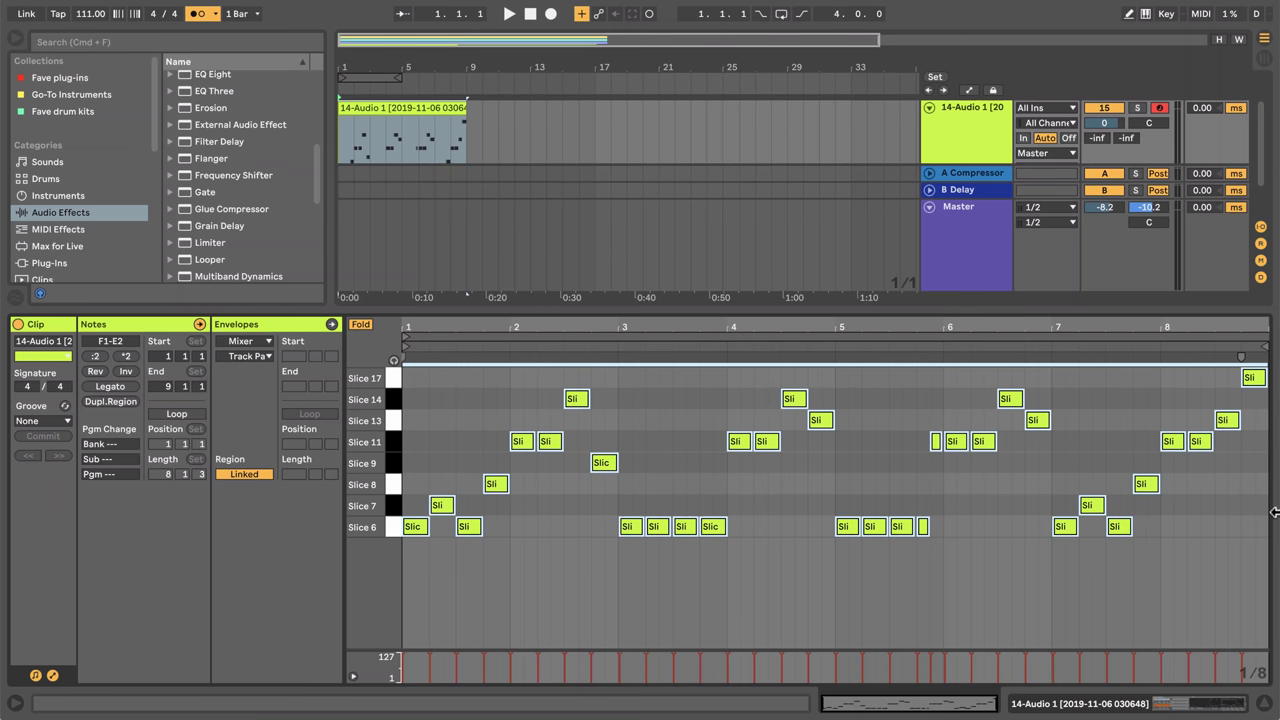
left_click(1200, 558)
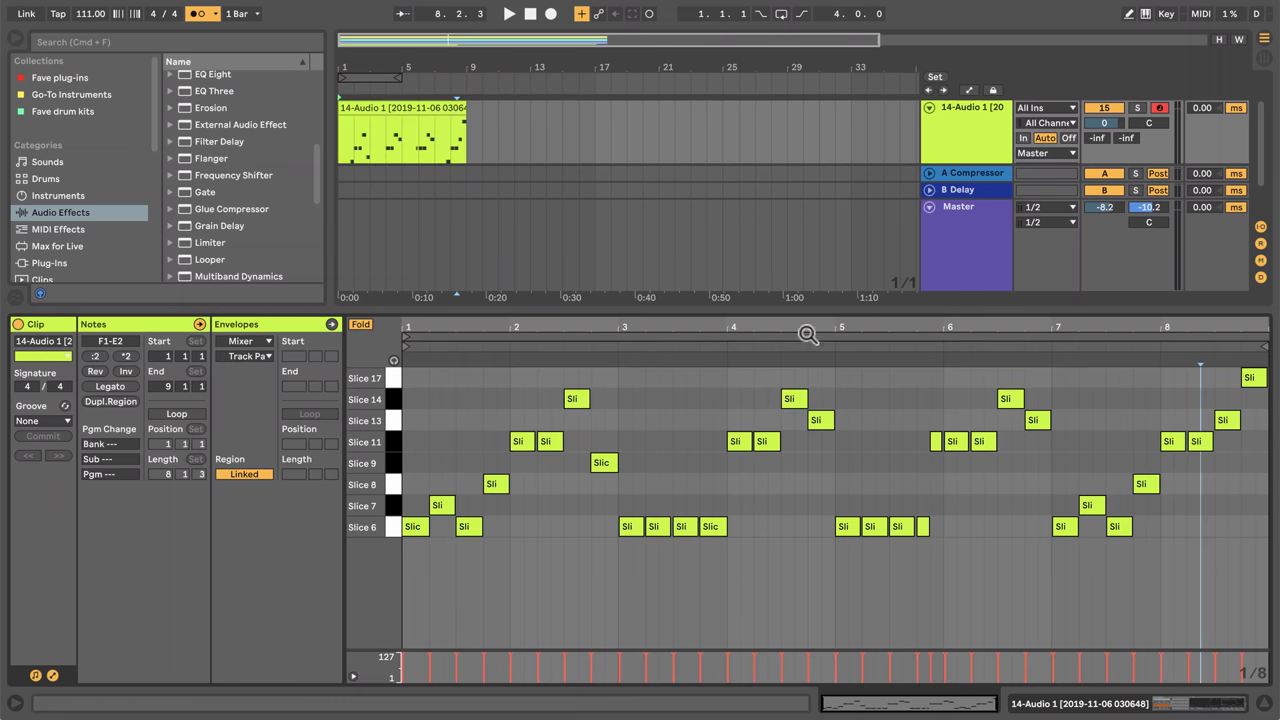
Step: Show the slice track's Simpler and raise its Attack from 0.51 ms to 5.91 ms during playback
left_click_drag(786, 310, 786, 690)
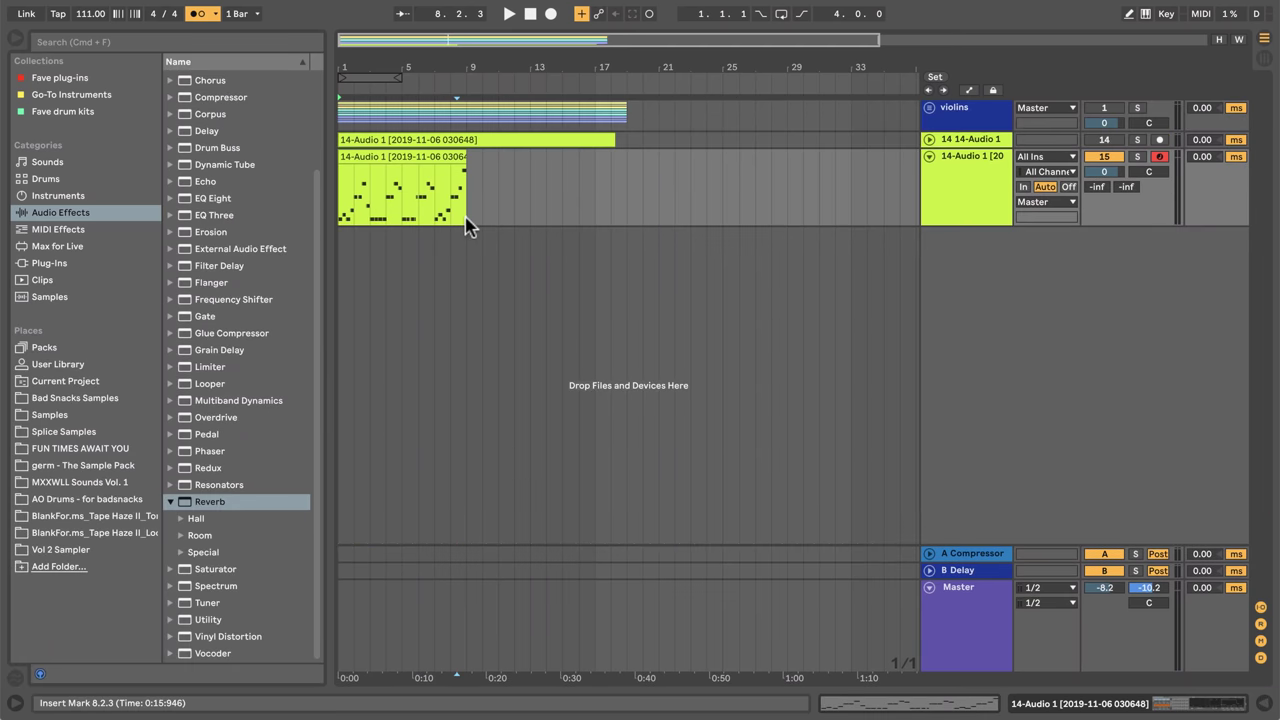
double_click(967, 198)
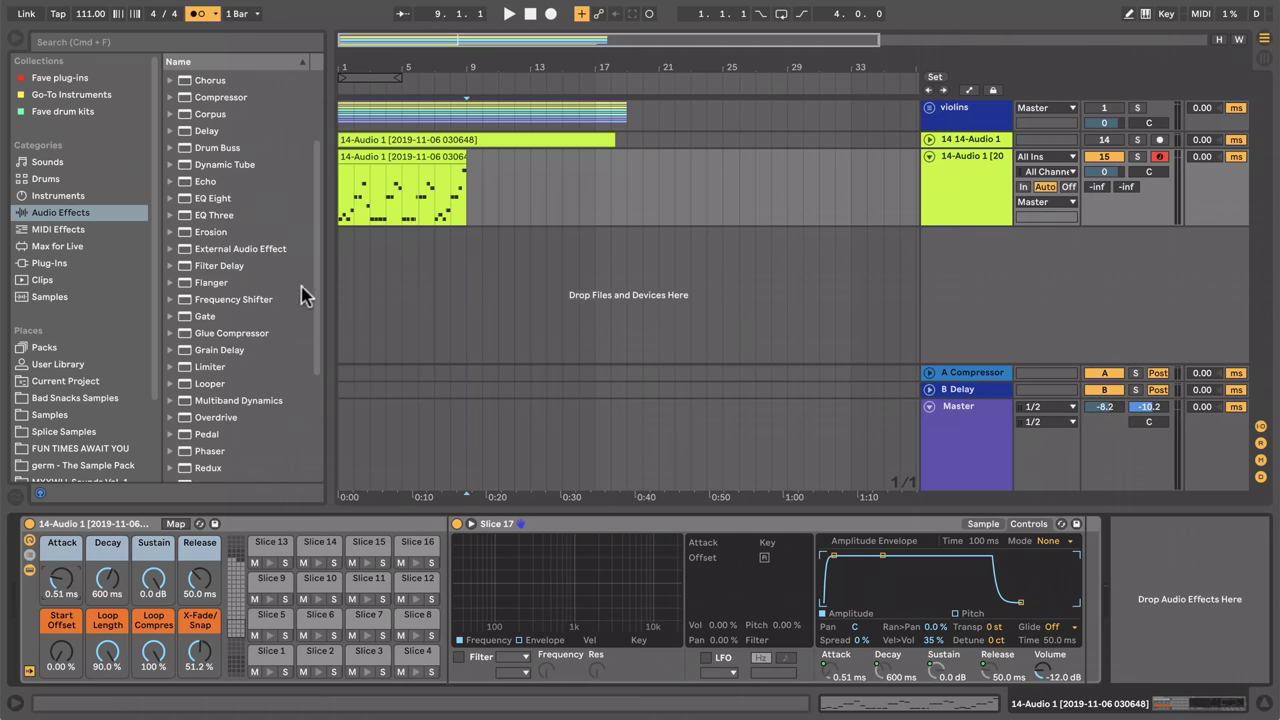
left_click(345, 188)
key("space")
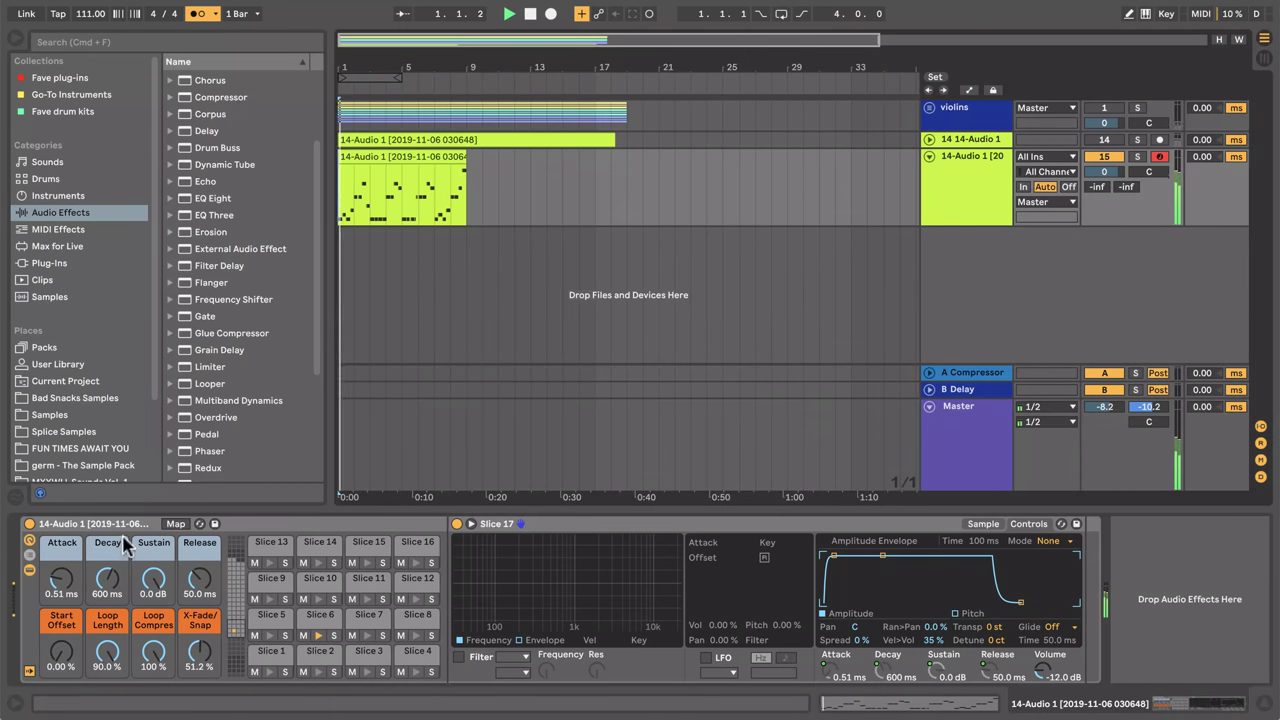
left_click_drag(61, 580, 61, 562)
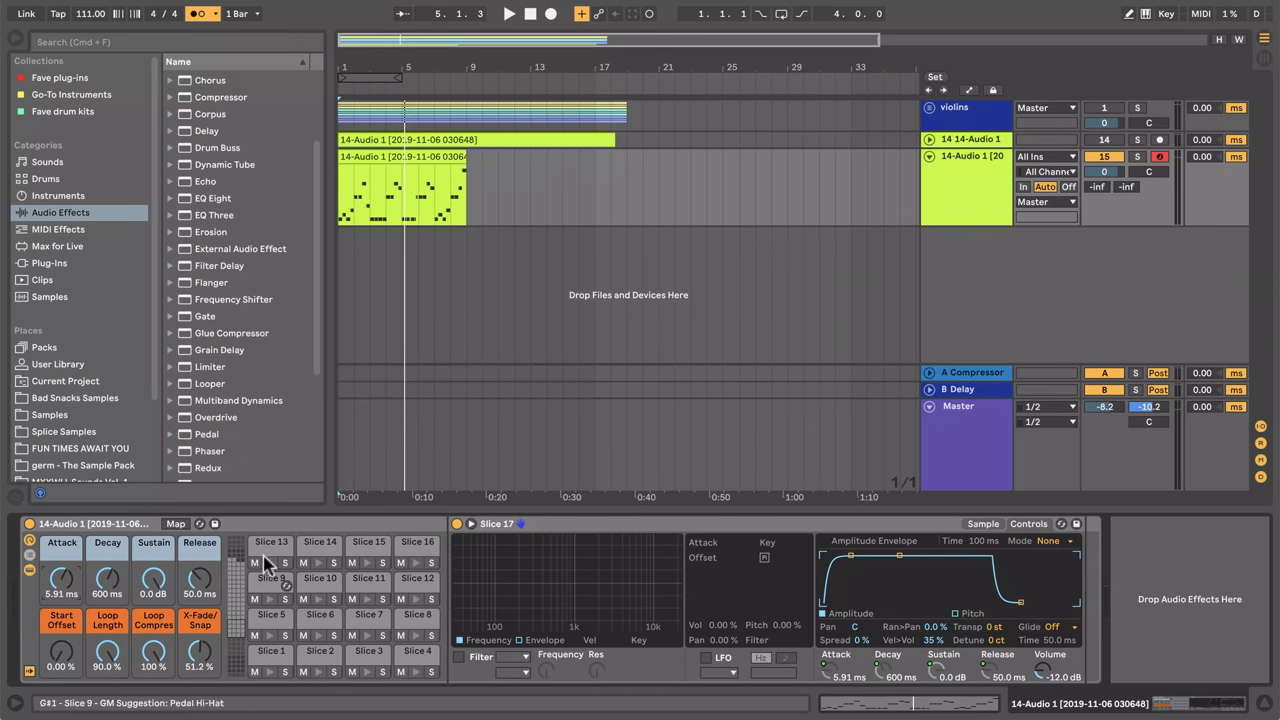
Step: Select violin Slice 1 and return the playback start point to the song start
left_click(270, 658)
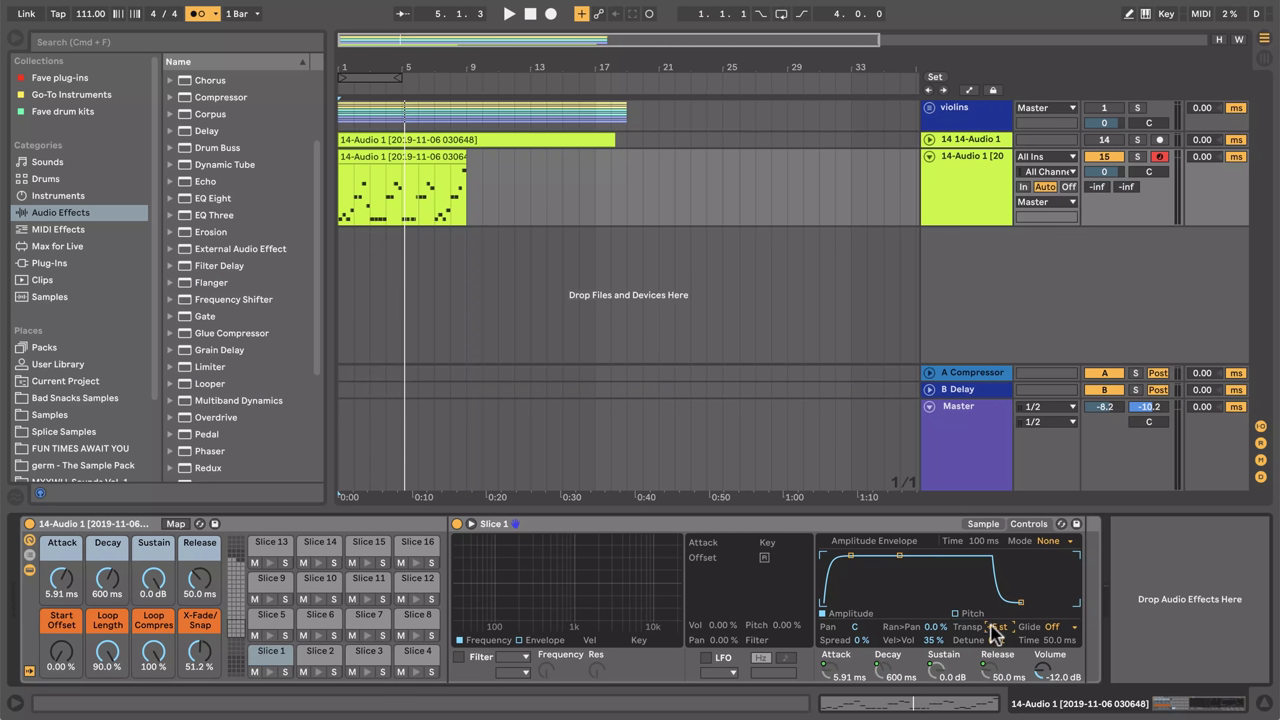
left_click(468, 222)
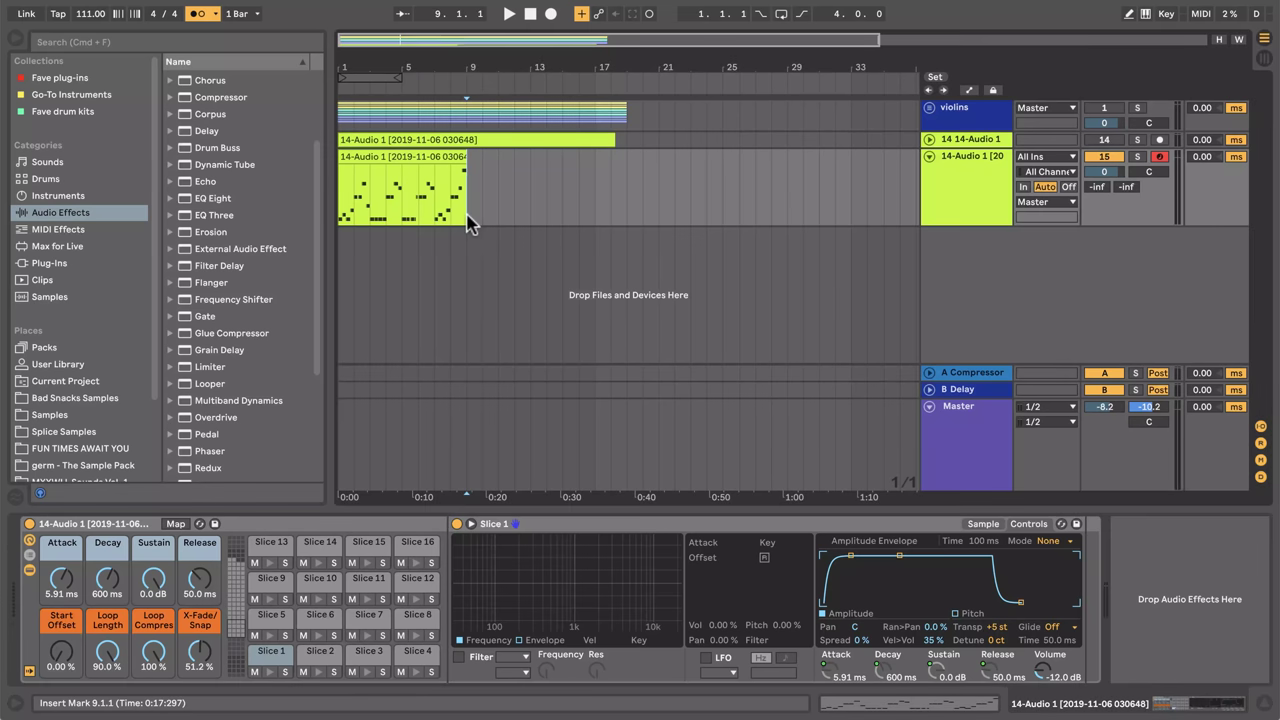
left_click(338, 215)
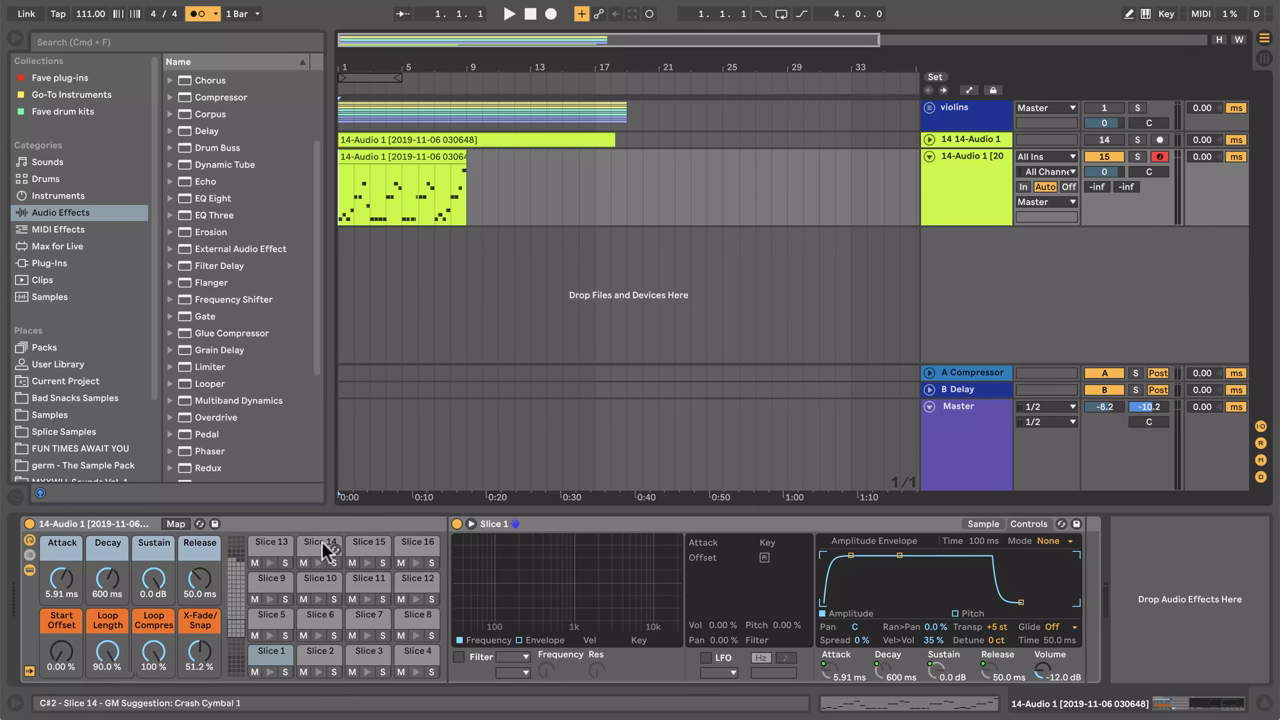
Step: Copy the +5 st transposition to all slices, audition the violins, and park the start at bar 9
right_click(995, 630)
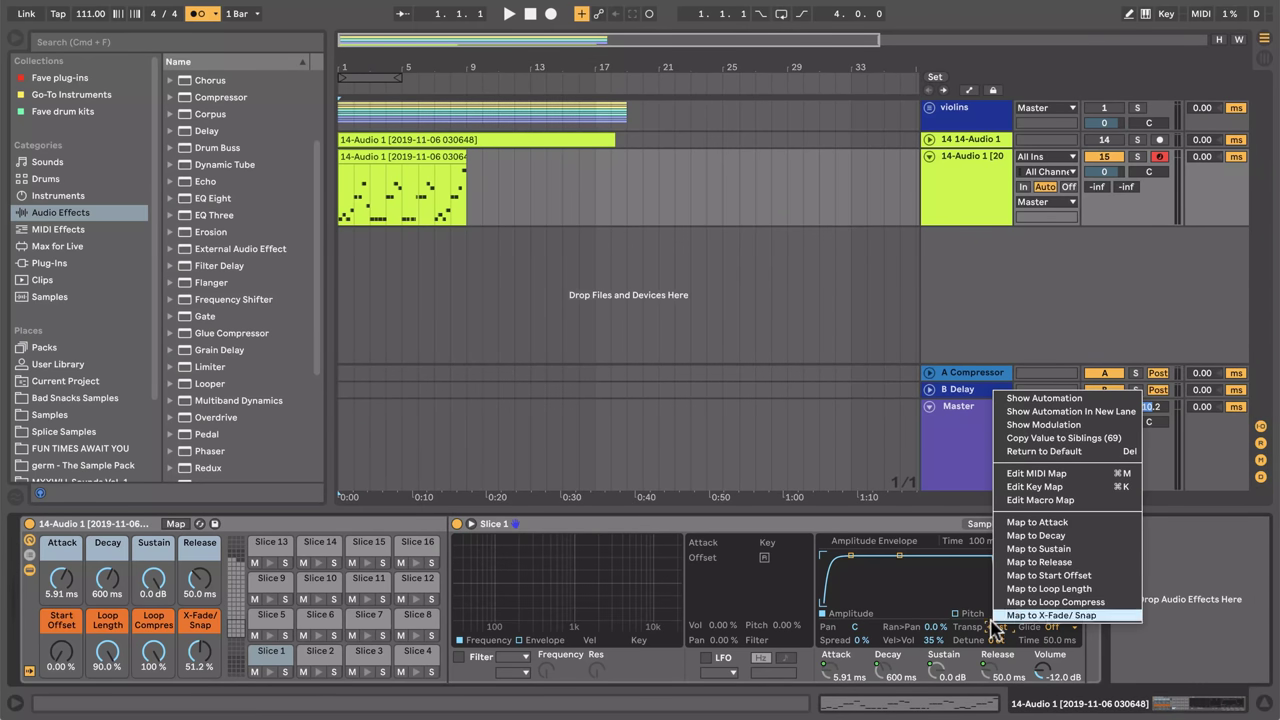
left_click(1030, 440)
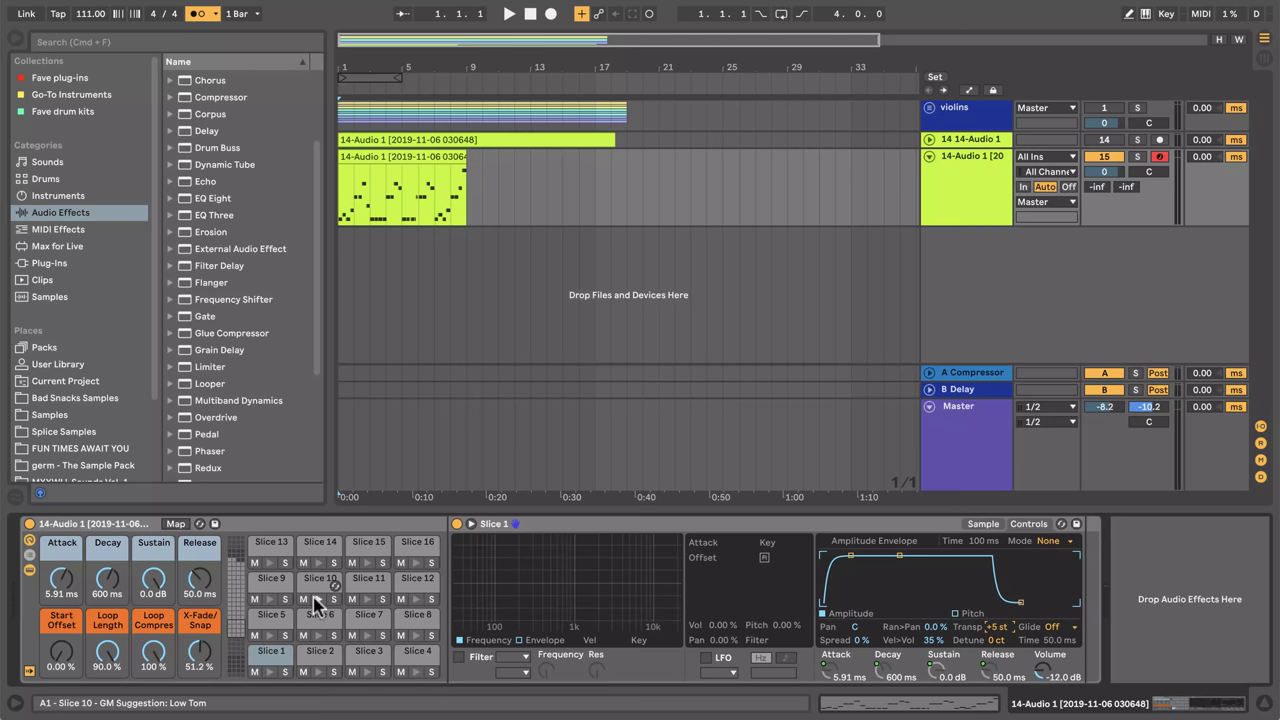
key("space")
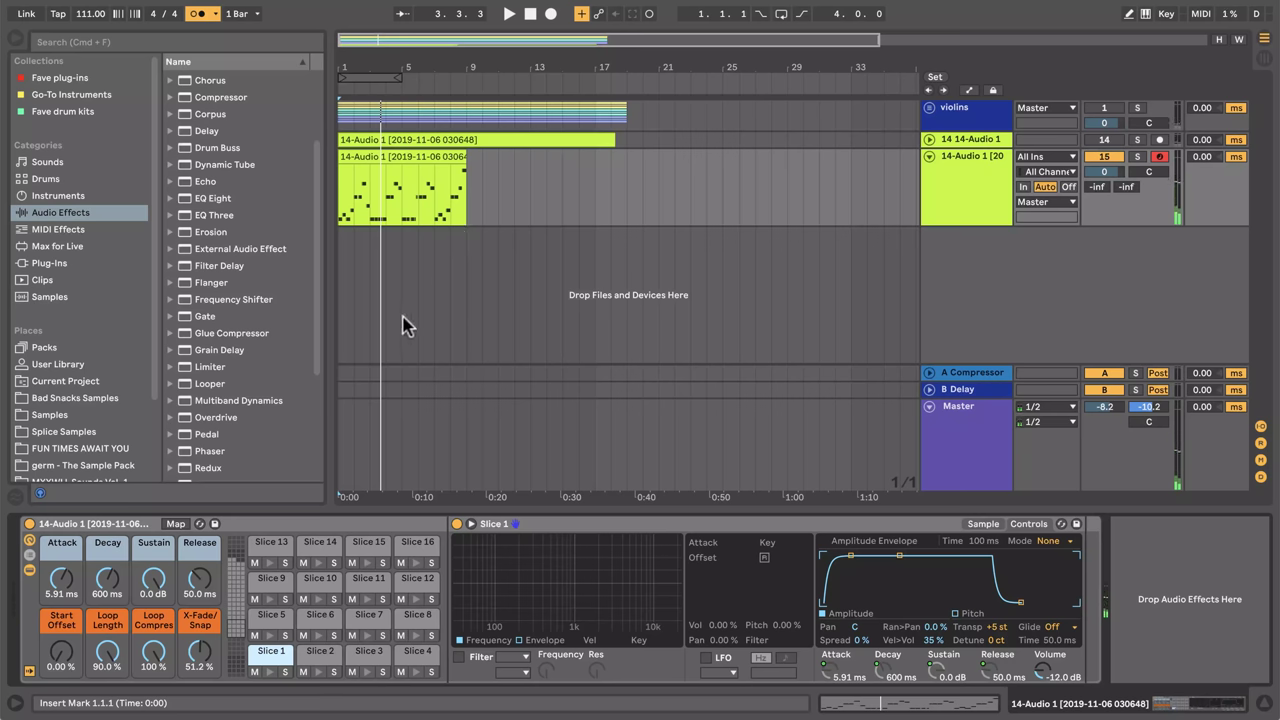
left_click(469, 203)
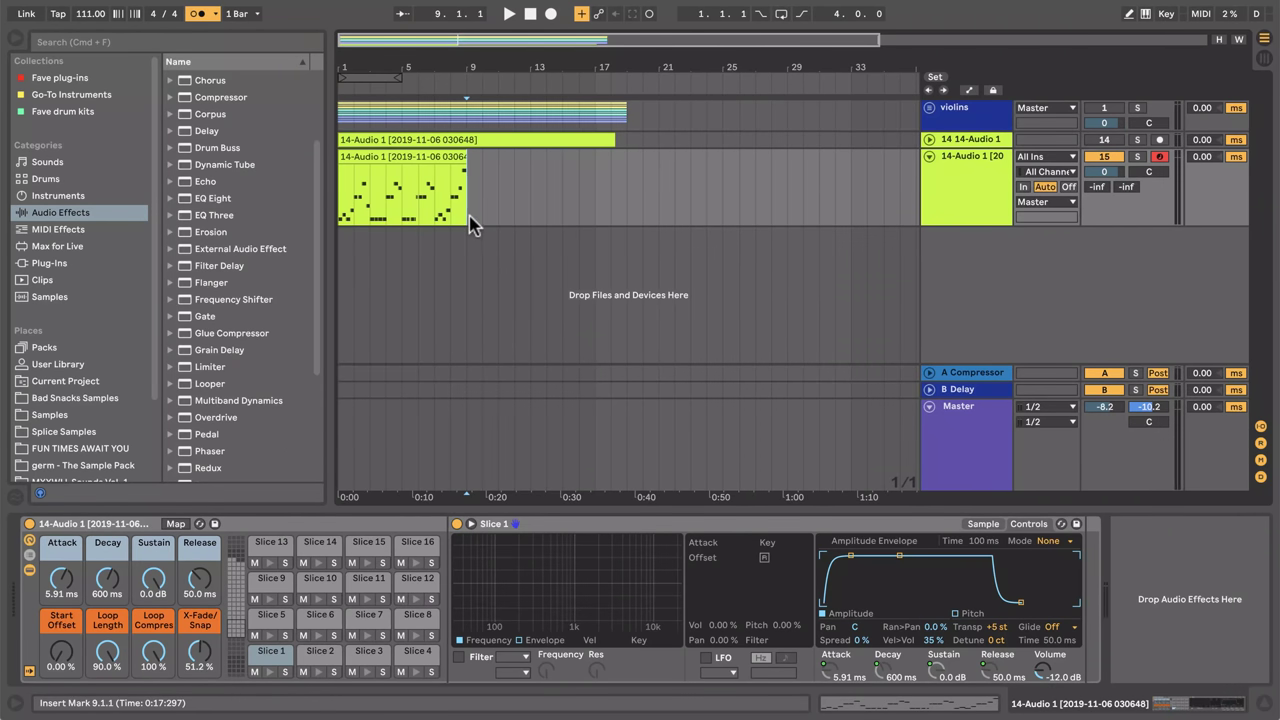
Step: Add random panning to violin slices 9, 13 and 17, with Slice 17 at 35 %
left_click(270, 580)
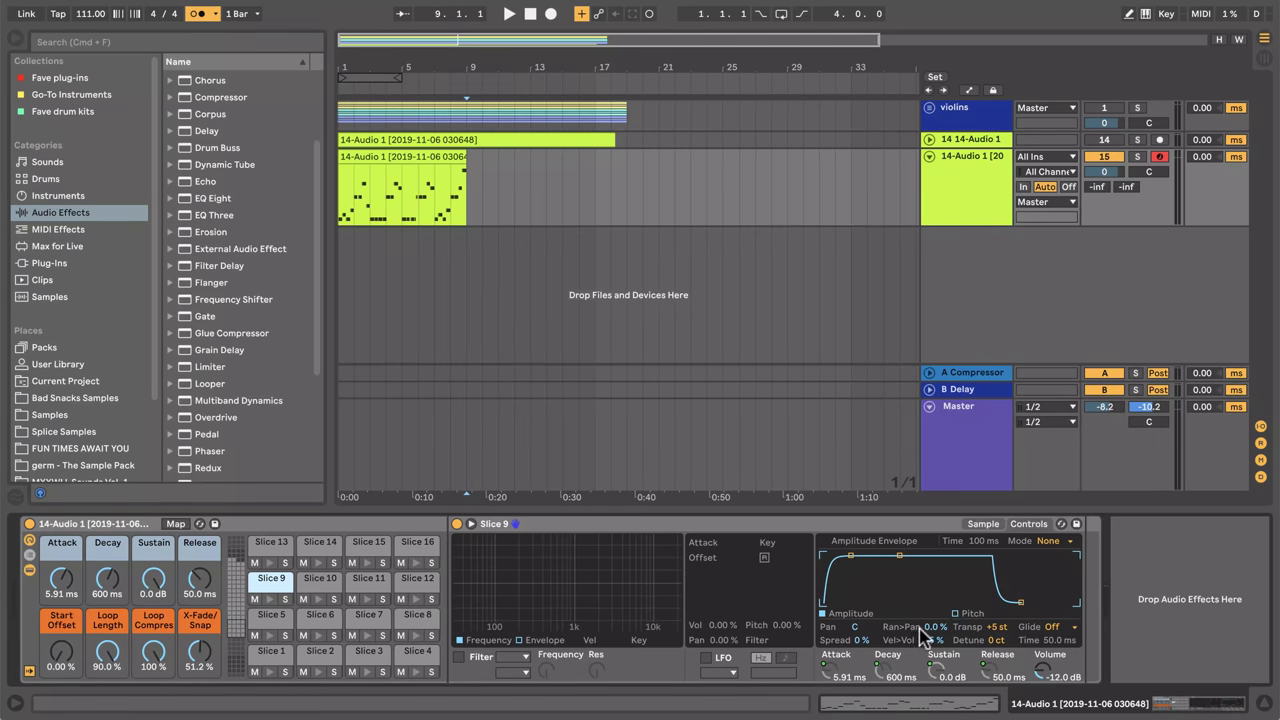
left_click_drag(917, 628, 917, 618)
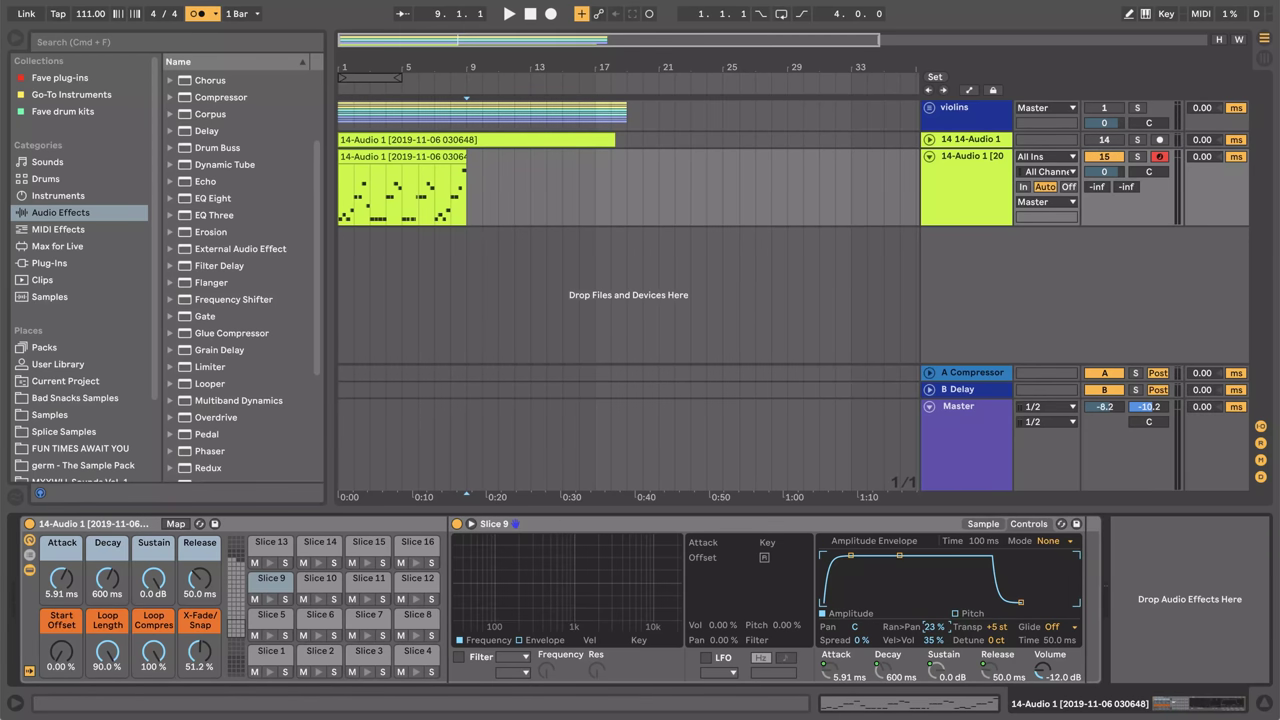
left_click(272, 560)
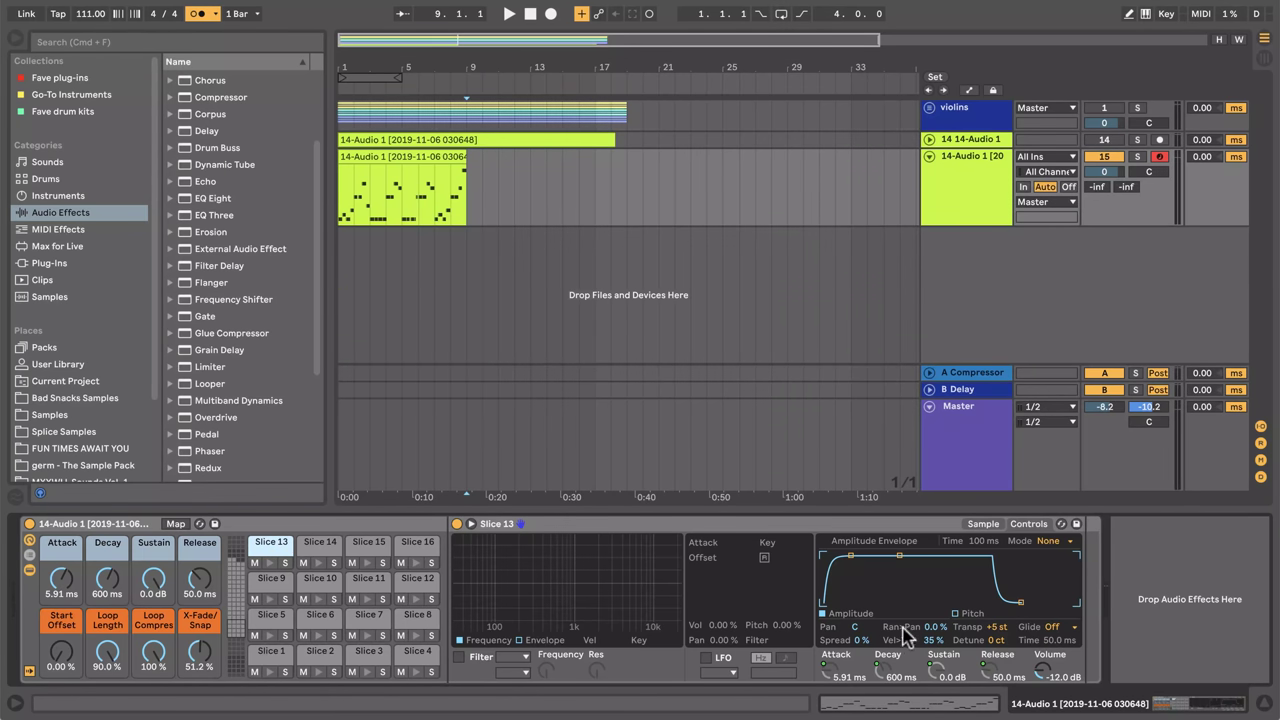
left_click_drag(935, 627, 935, 616)
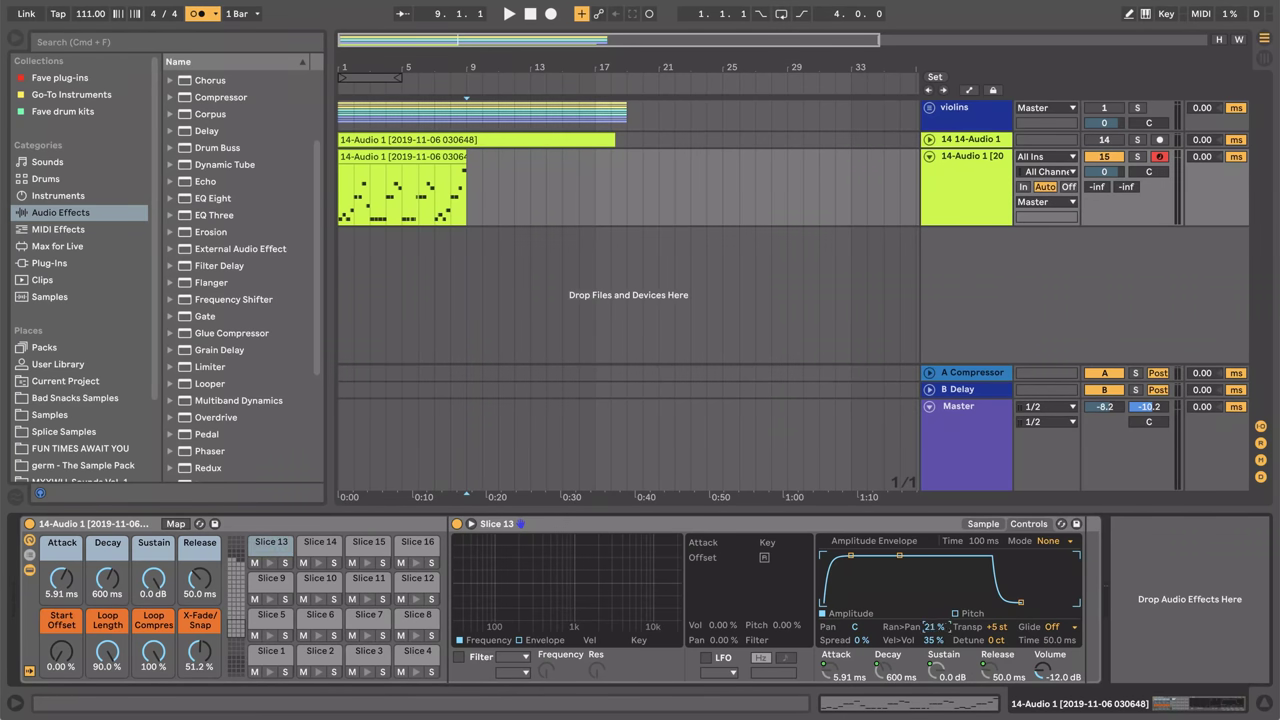
left_click(232, 615)
left_click(266, 672)
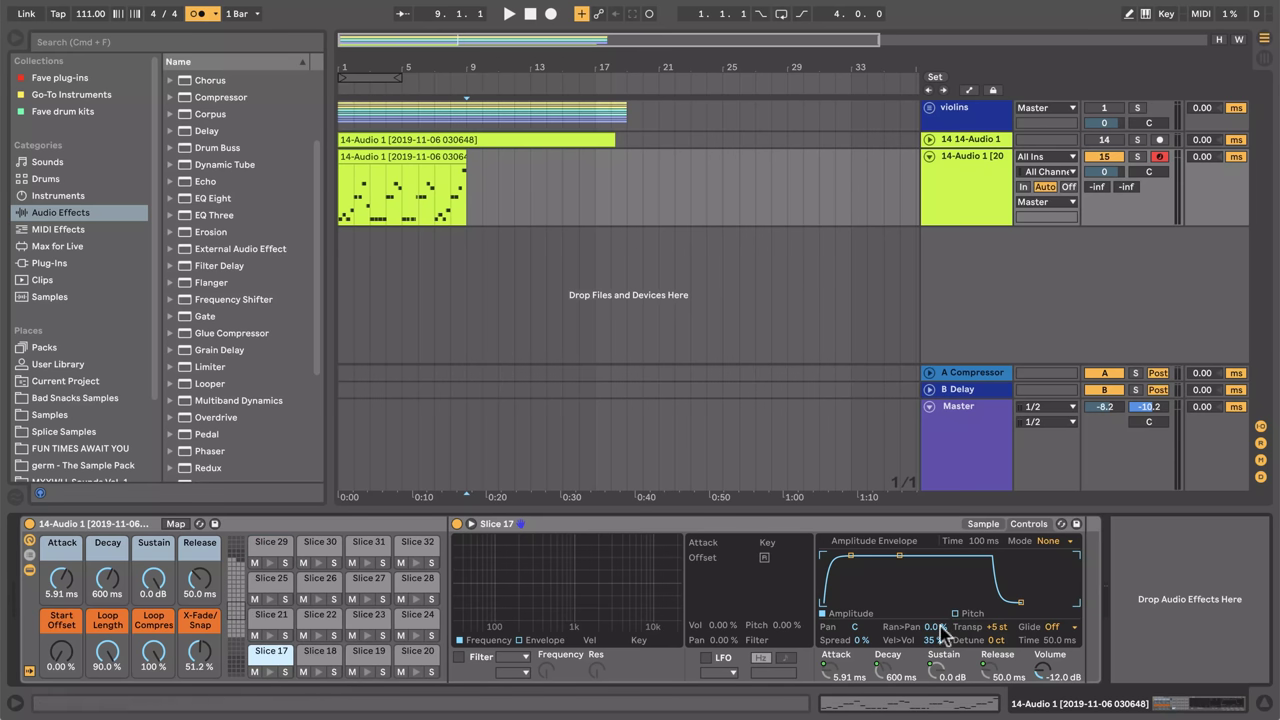
left_click_drag(938, 627, 938, 617)
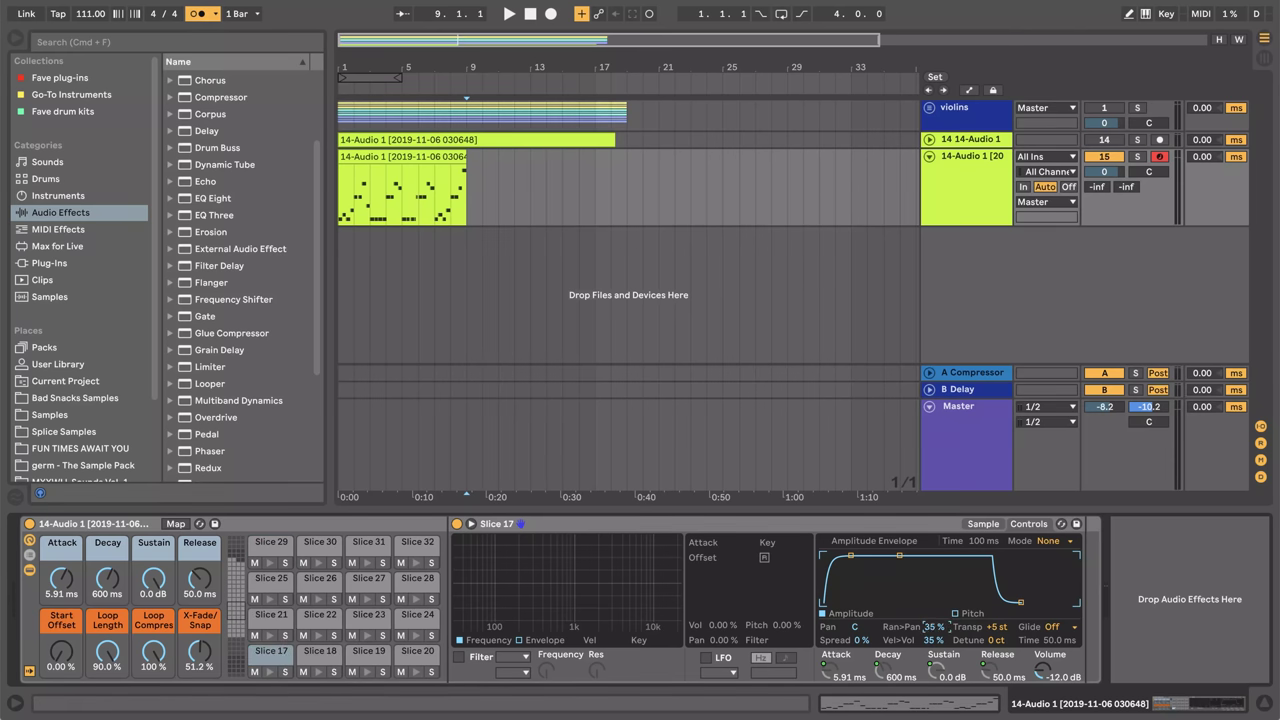
left_click_drag(938, 627, 938, 626)
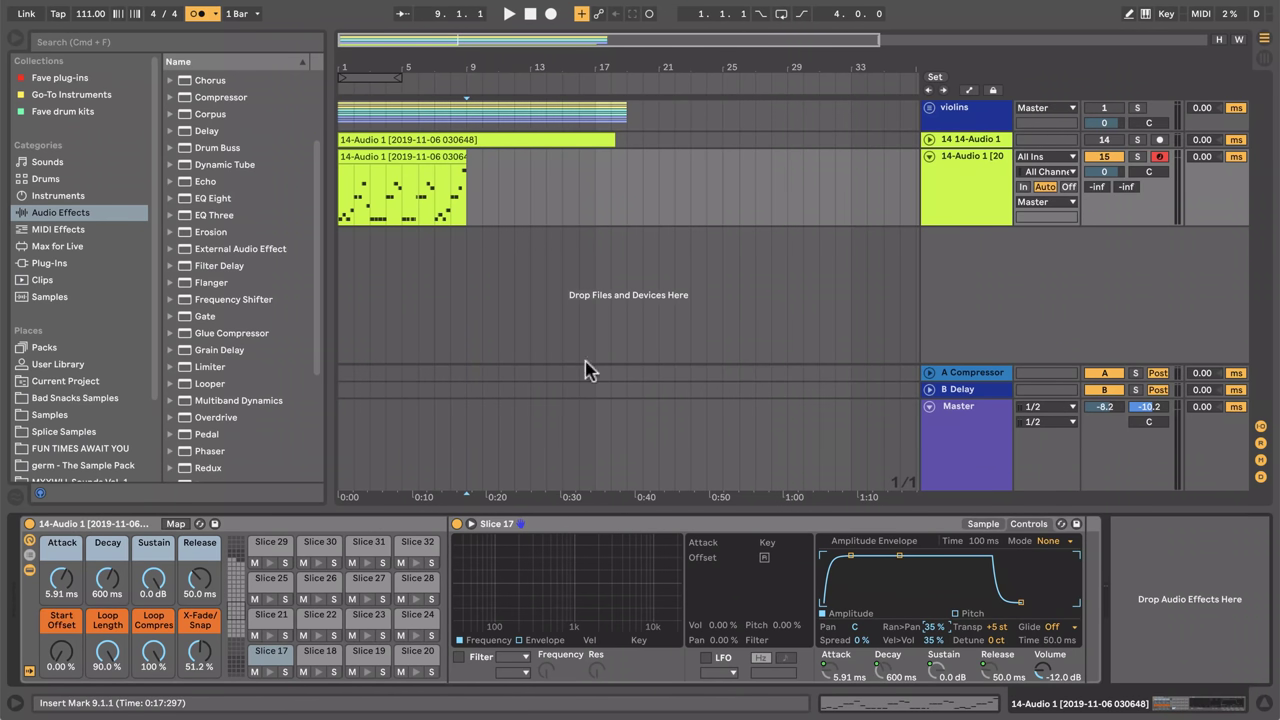
Step: Audition the violins from bar 4, reset the start to bar 9, and add RC-20 Retro Color from the favourite plug-ins
left_click(385, 222)
key("space")
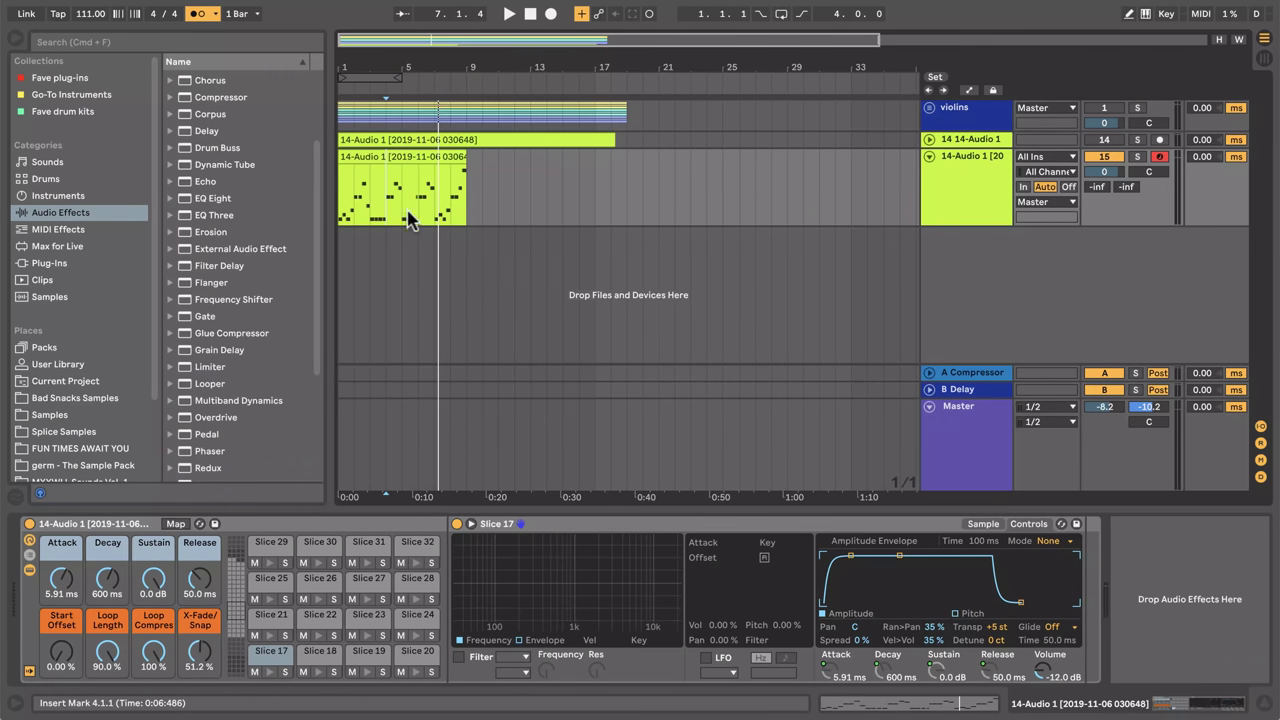
left_click(463, 213)
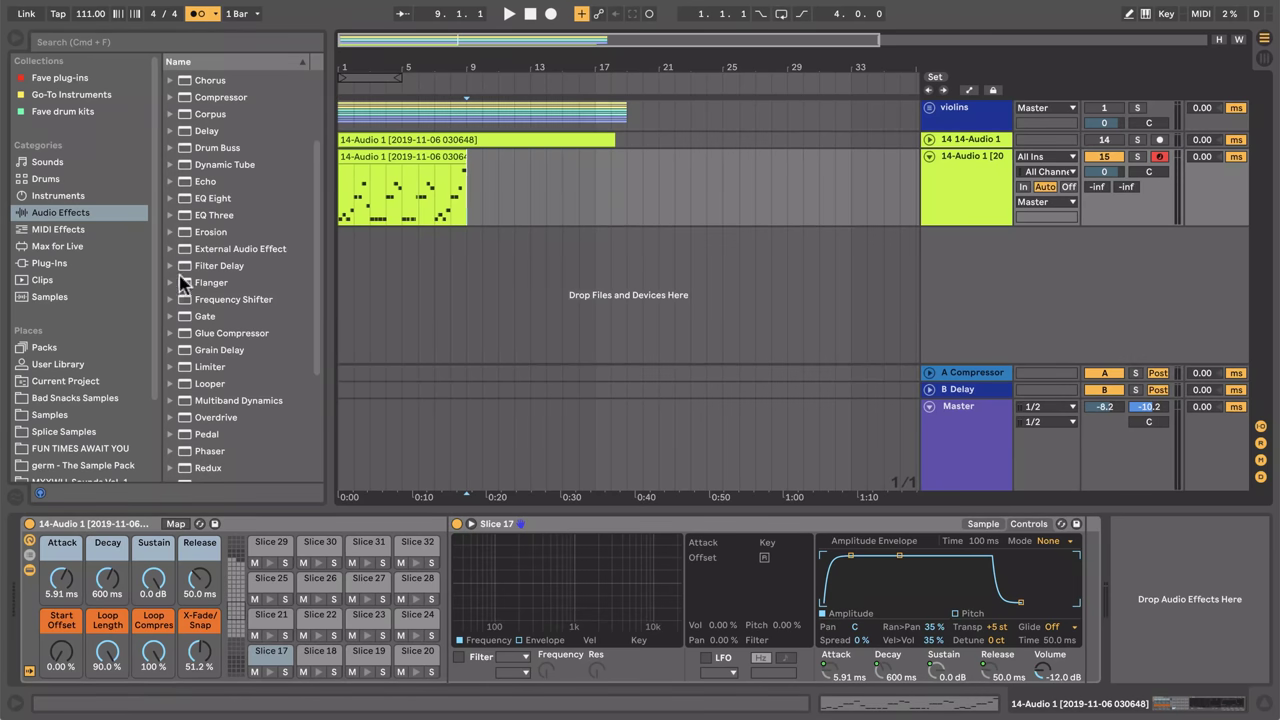
left_click(45, 79)
left_click_drag(217, 146, 1182, 598)
Step: Set RC-20 noise to 0 % and distortion to 26 %, auditioning from bar 1
left_click_drag(210, 600, 197, 716)
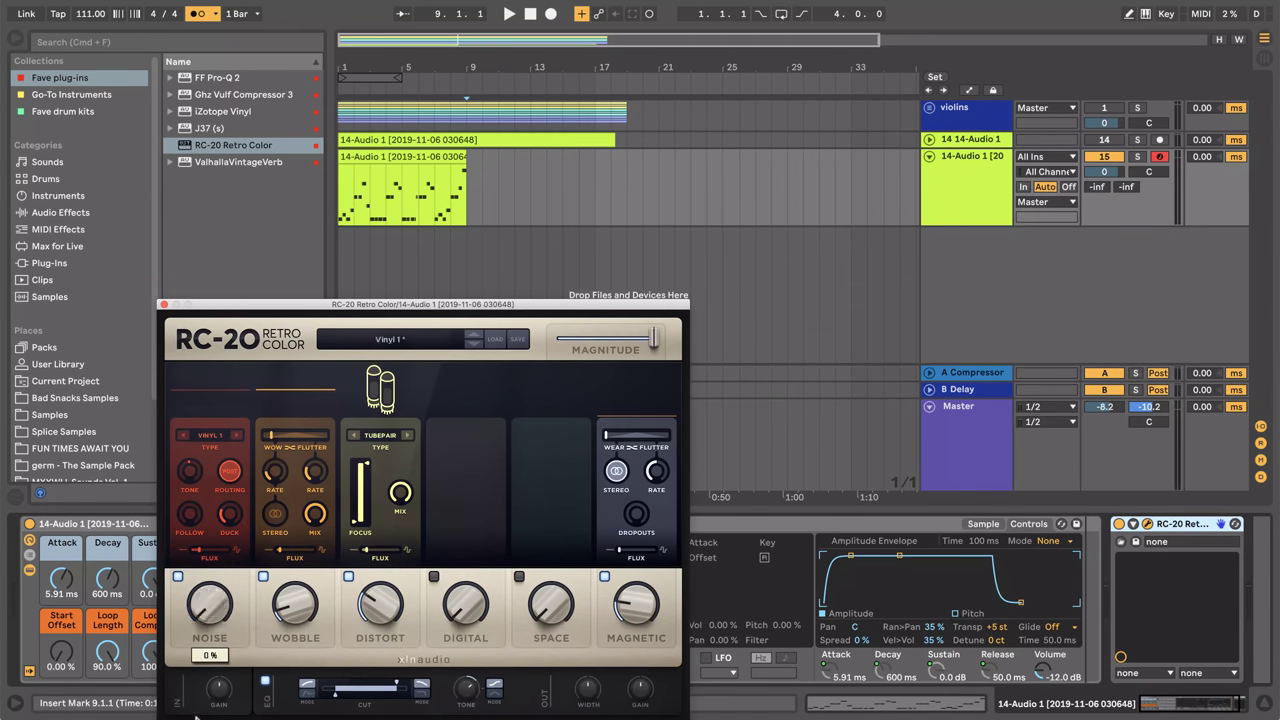
left_click(340, 214)
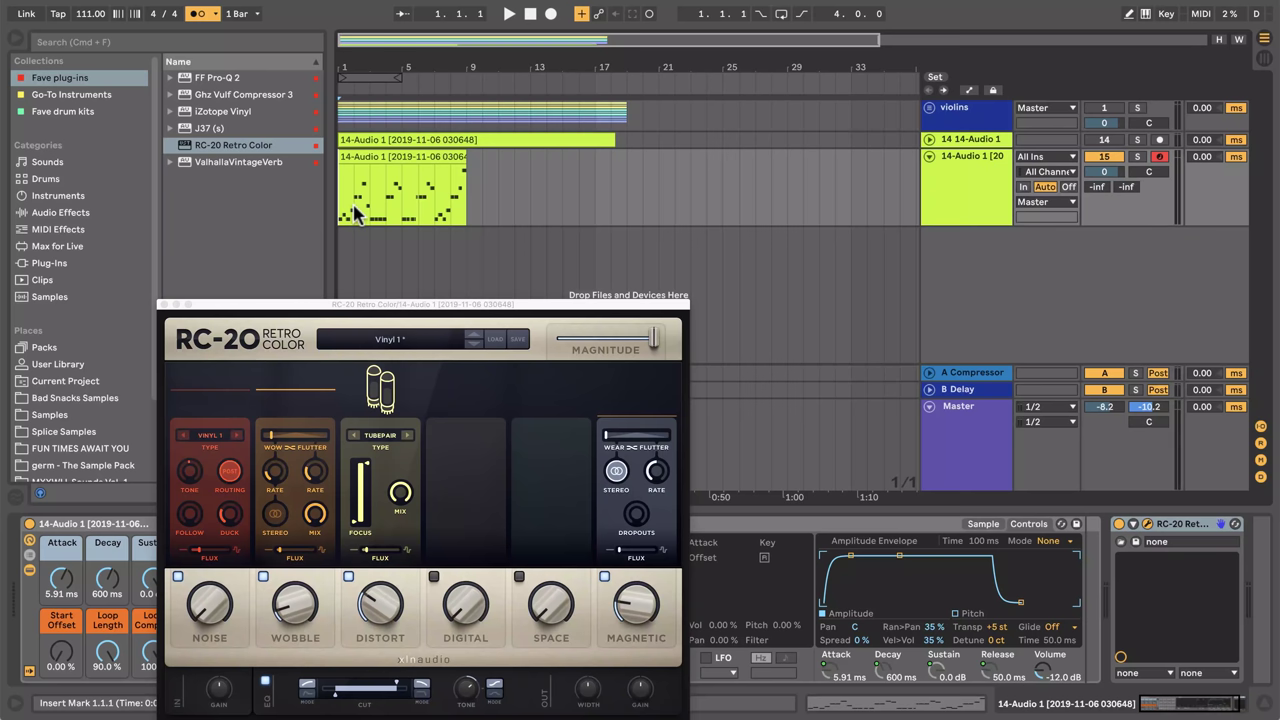
key("space")
left_click_drag(380, 615, 390, 688)
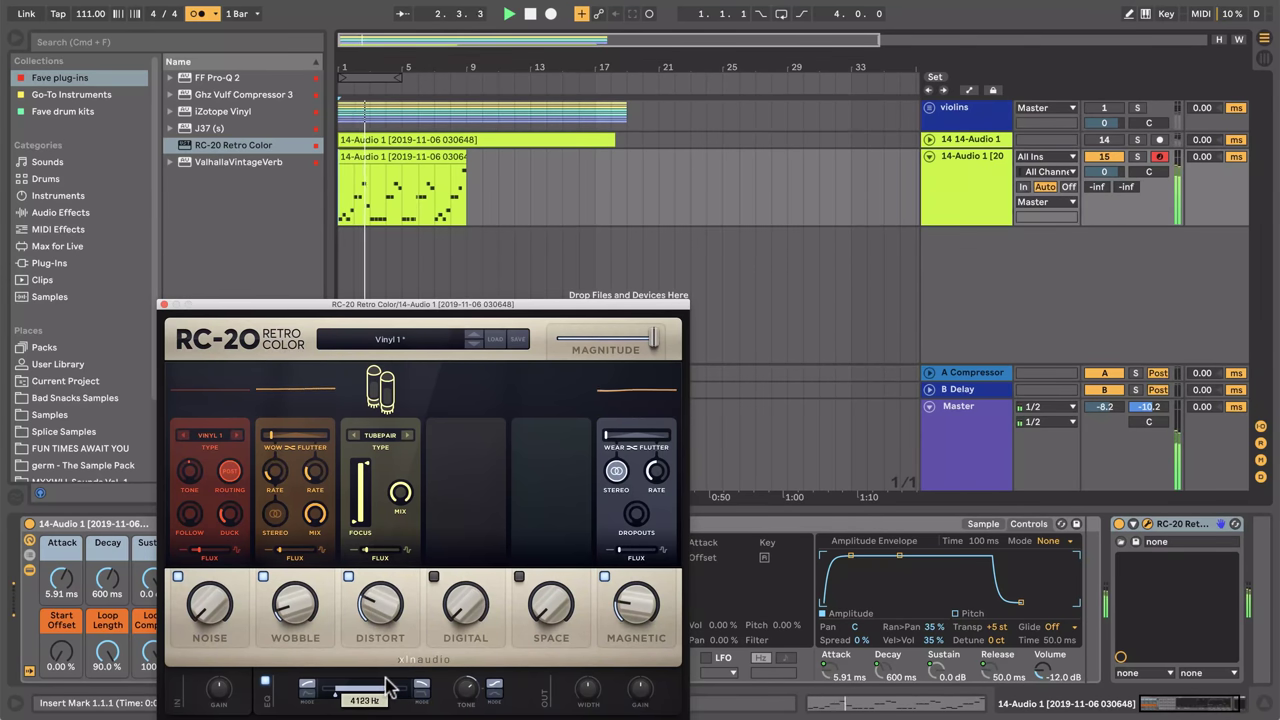
left_click(164, 305)
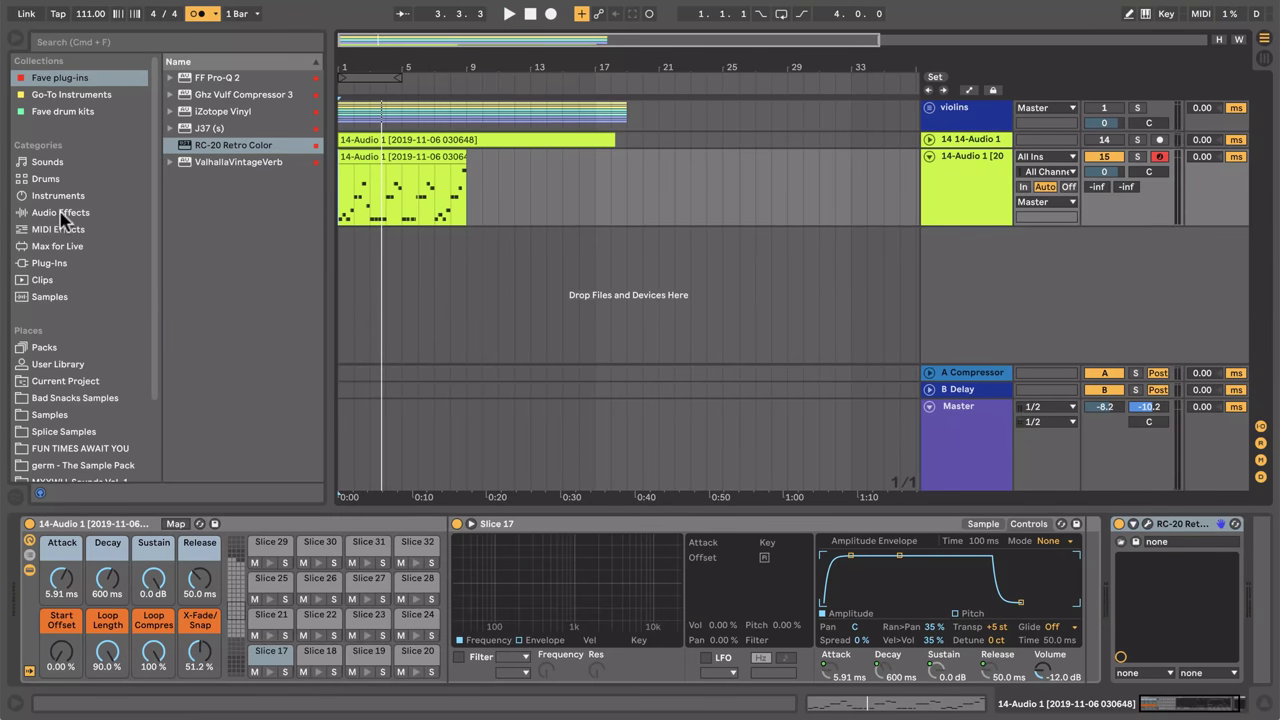
Step: Add the built-in Reverb after RC-20 on the violin track and play it back to hear the reverb
left_click(62, 213)
scroll(195, 380, "down", 3)
left_click(198, 400)
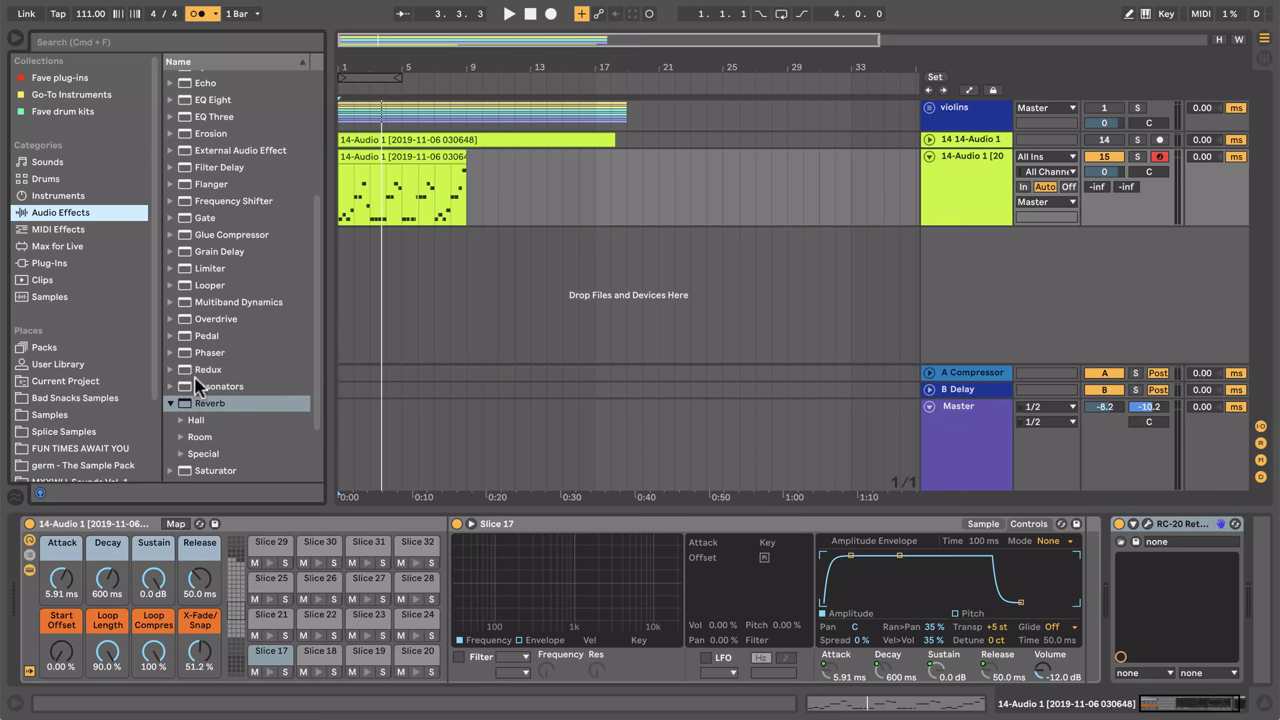
left_click_drag(207, 406, 1227, 582)
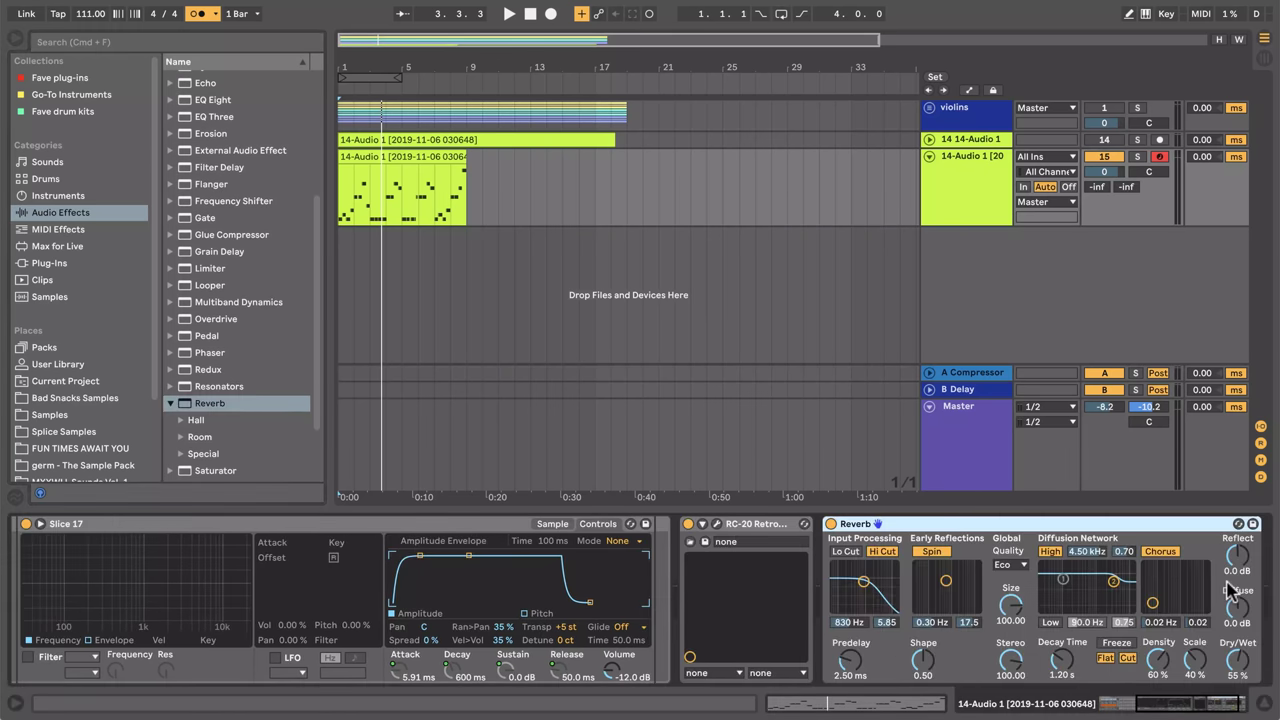
left_click(370, 218)
key("space")
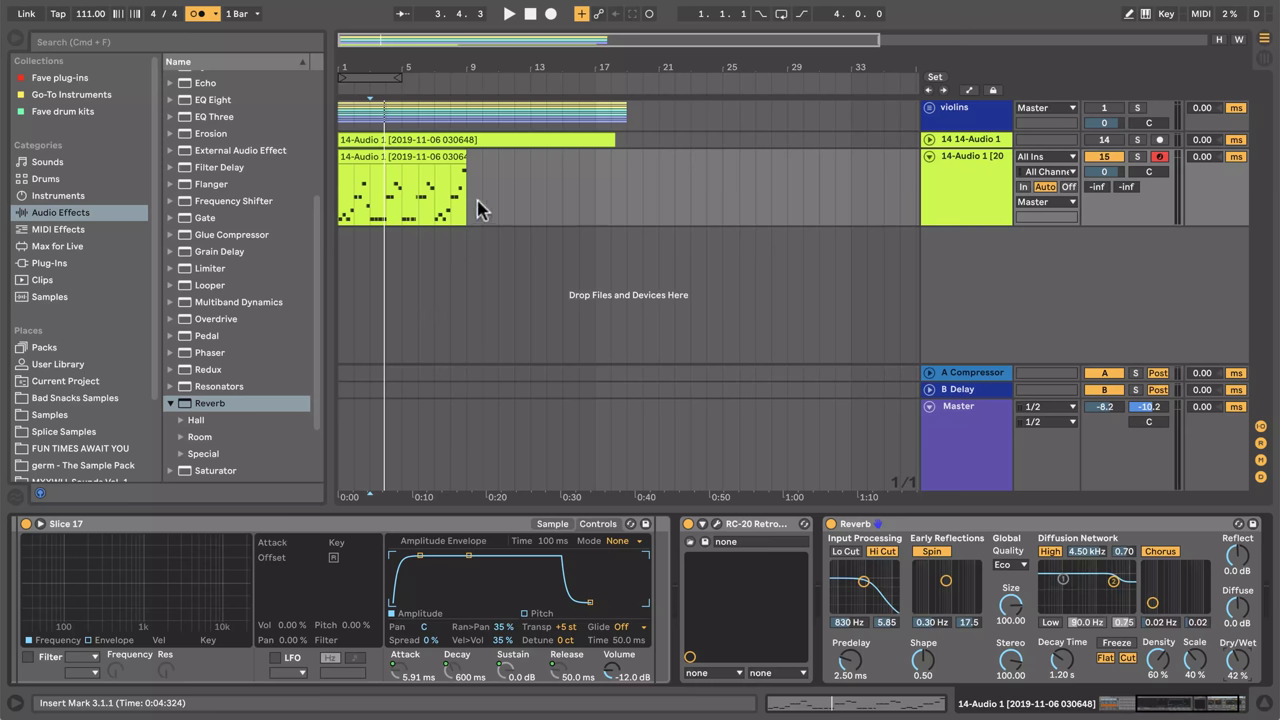
key("space")
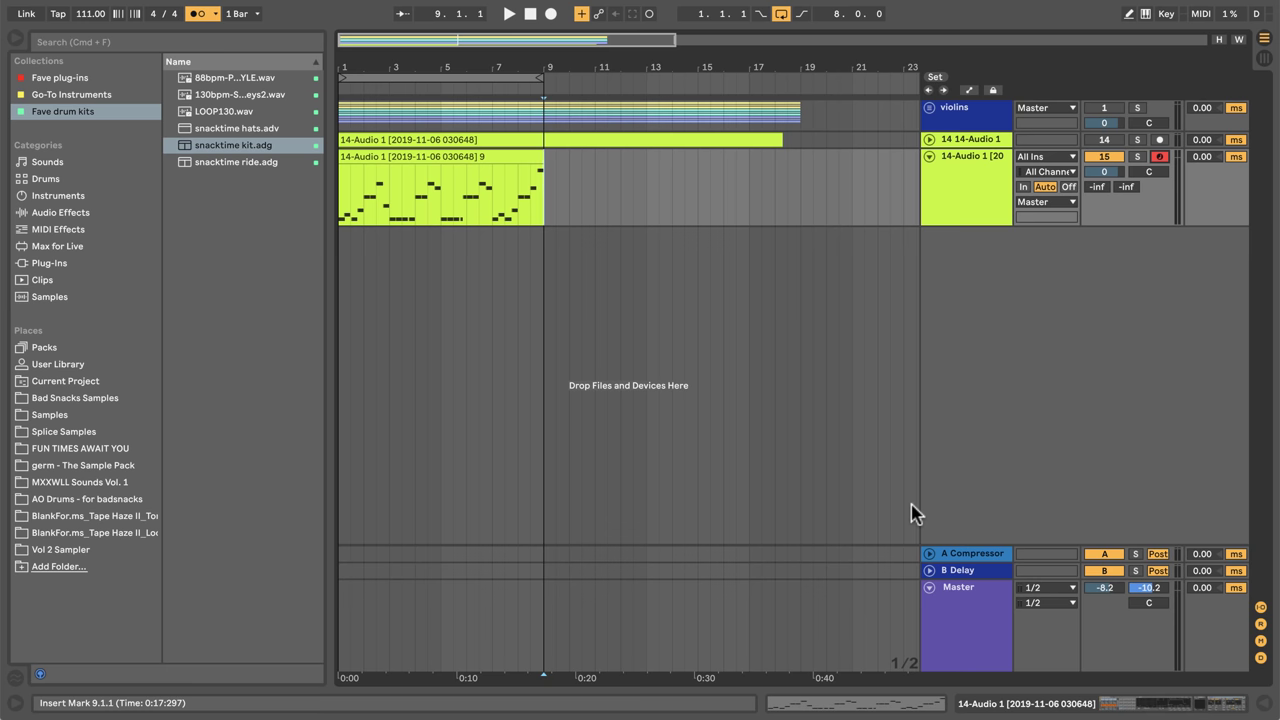
Step: Create a new MIDI track, disarm the violin track, and load snacktime kit.adg onto it
key("super+shift+t")
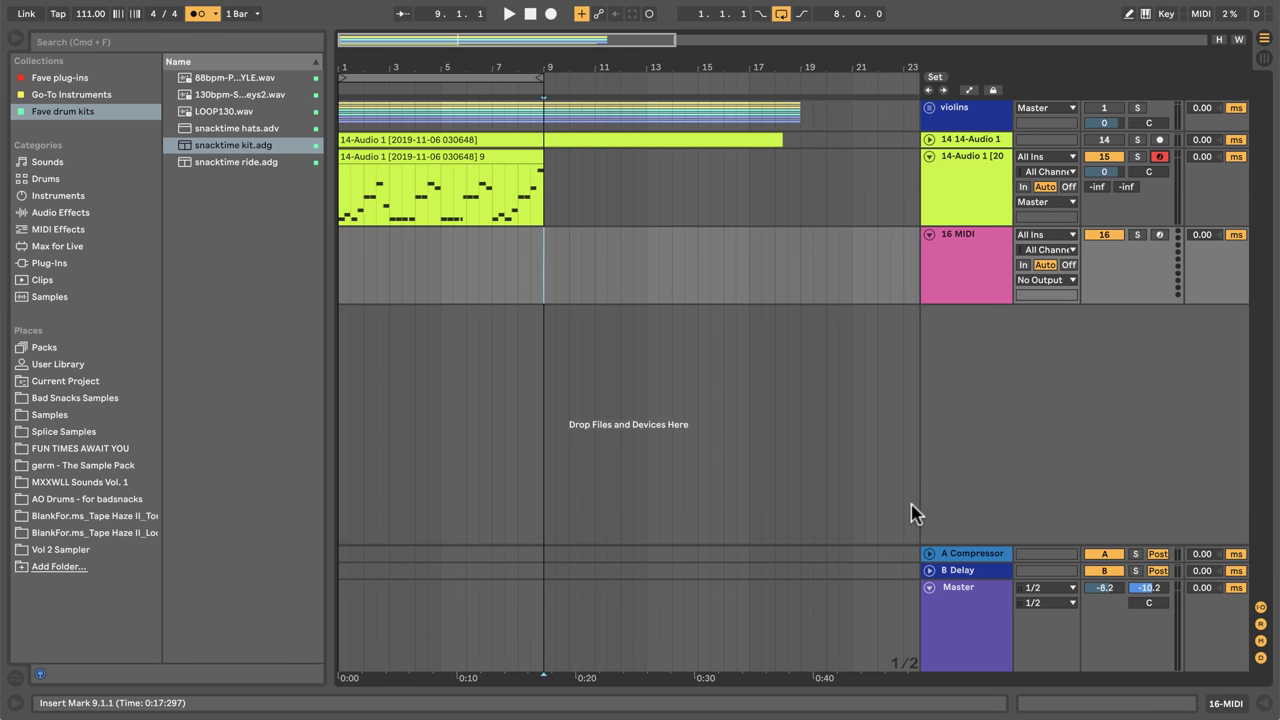
left_click(1158, 158)
left_click_drag(200, 150, 369, 270)
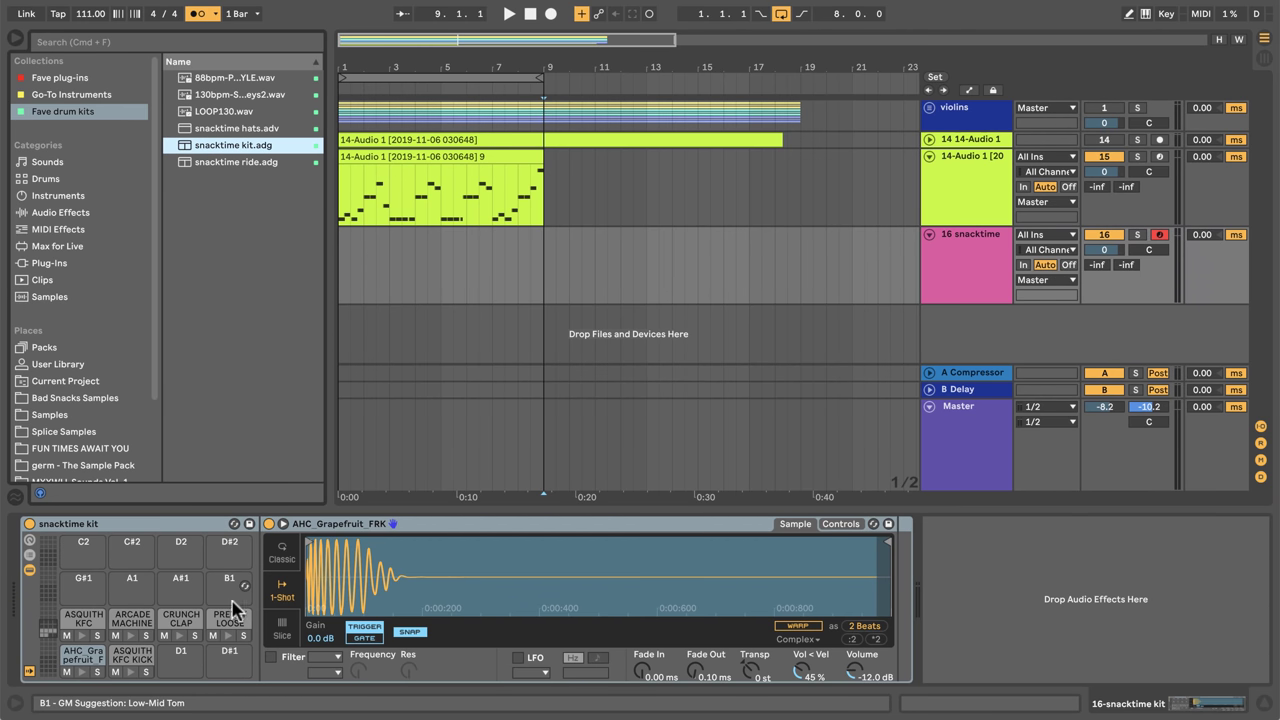
Step: Audition the kick, snare, PRETTY LOOSE and CRUNCH CLAP pads, then reset the start to bar 1
left_click(82, 671)
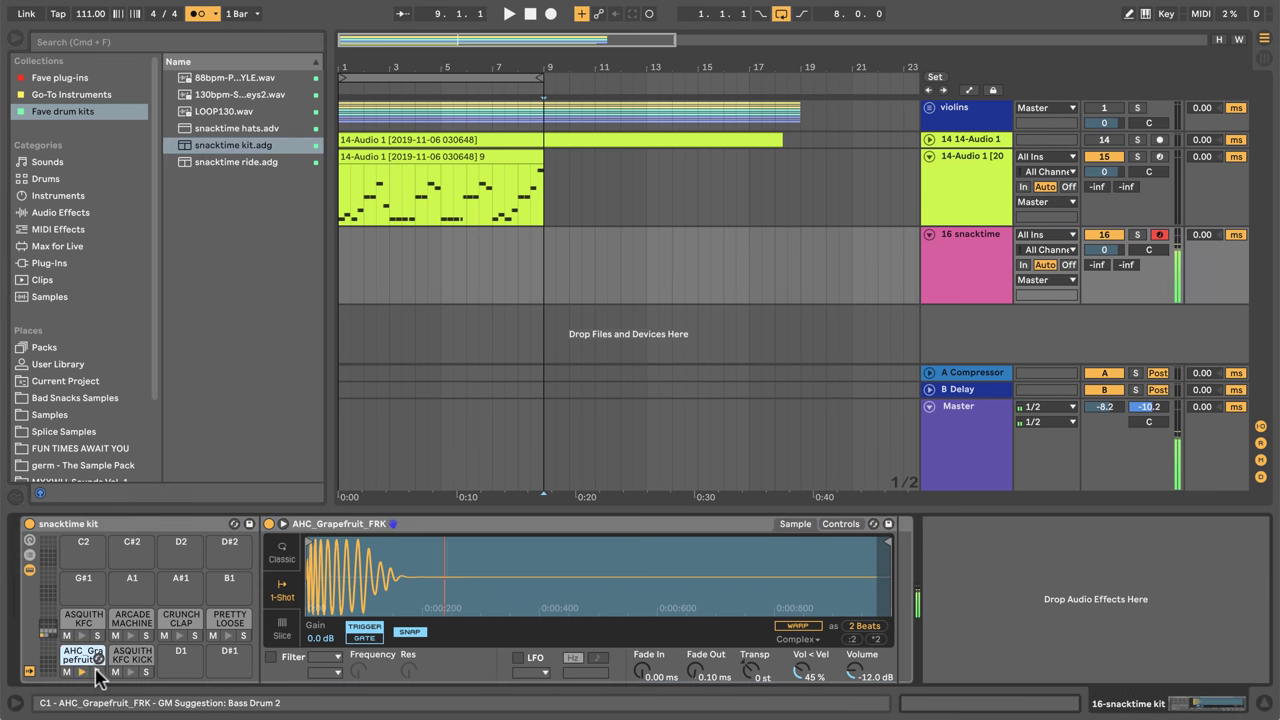
left_click(82, 636)
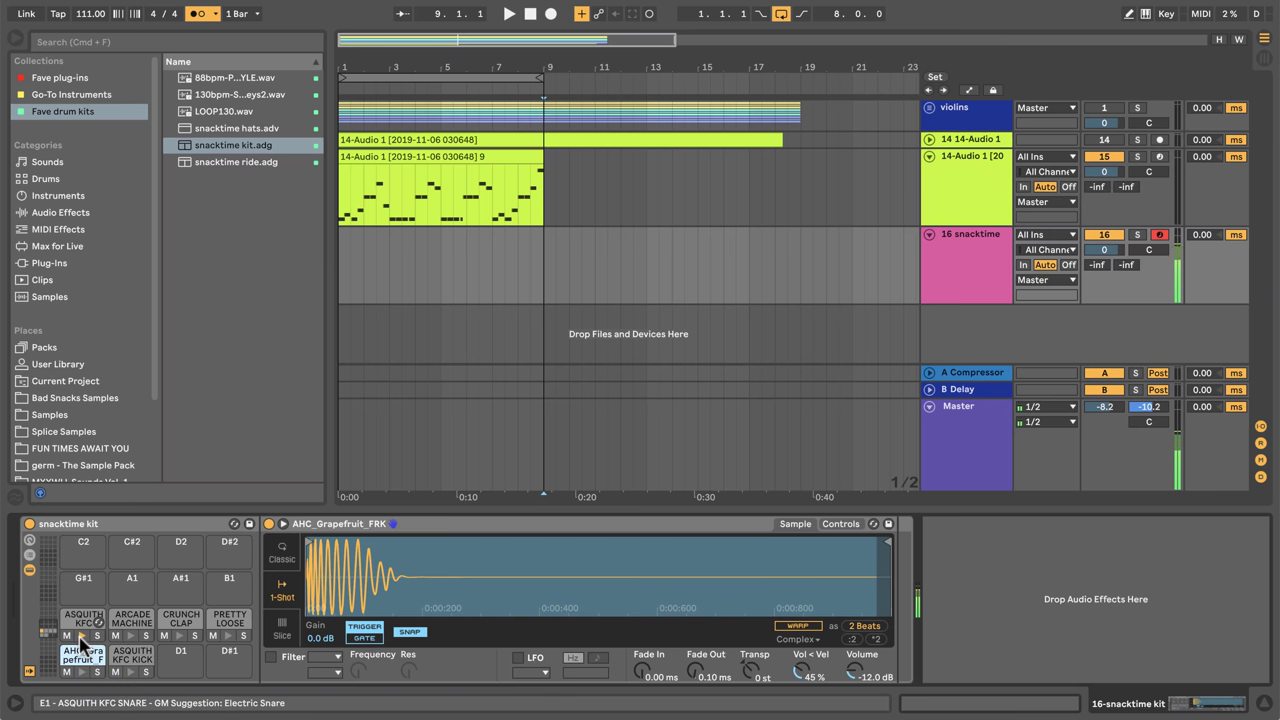
left_click(131, 636)
left_click(180, 636)
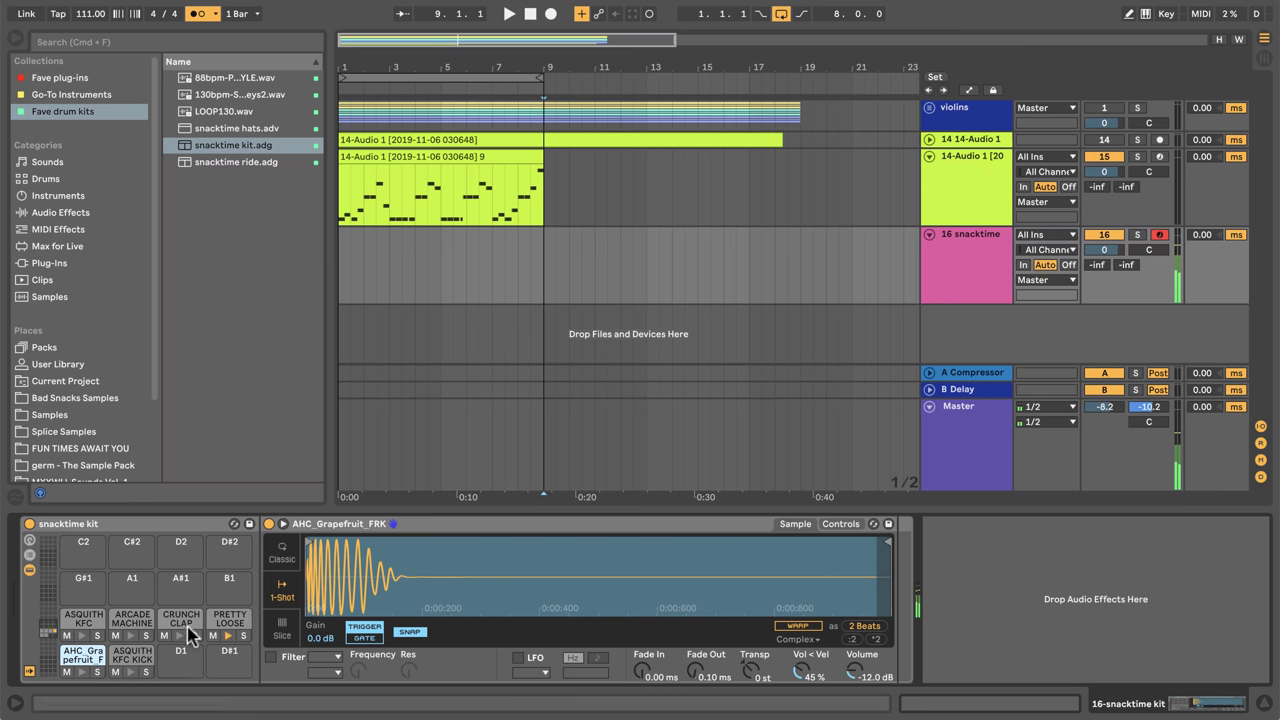
left_click(181, 619)
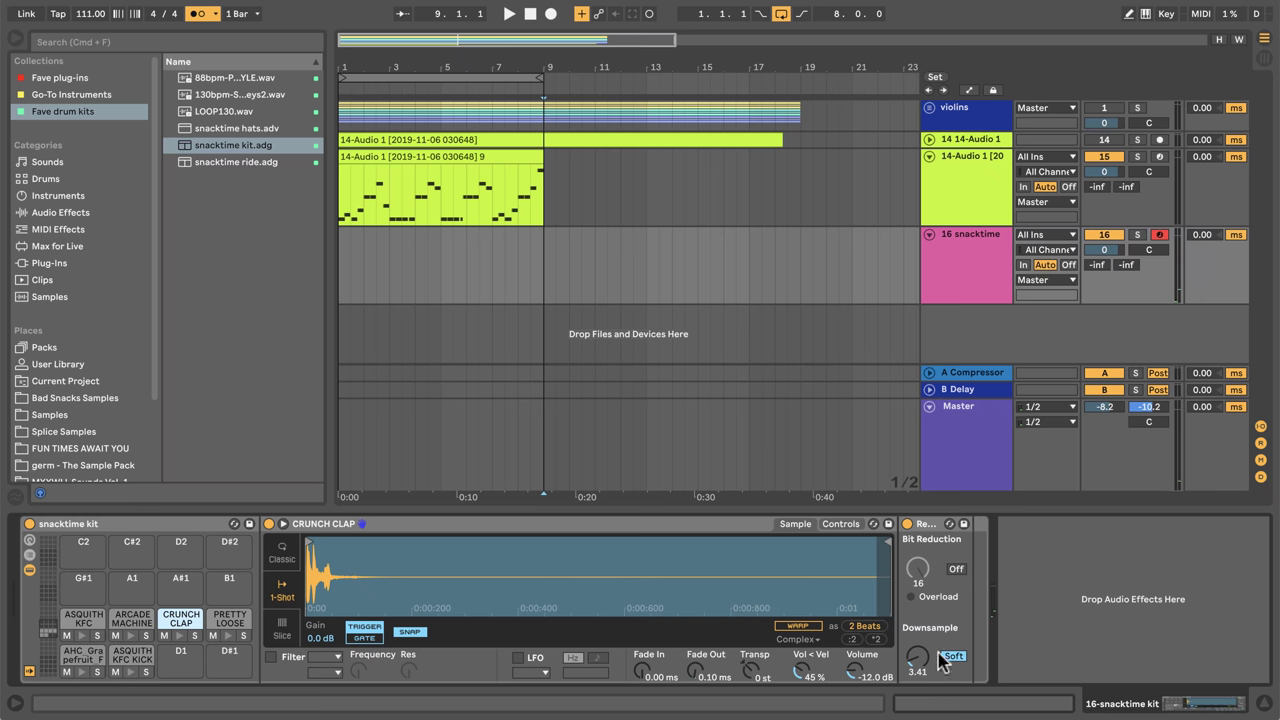
left_click(342, 285)
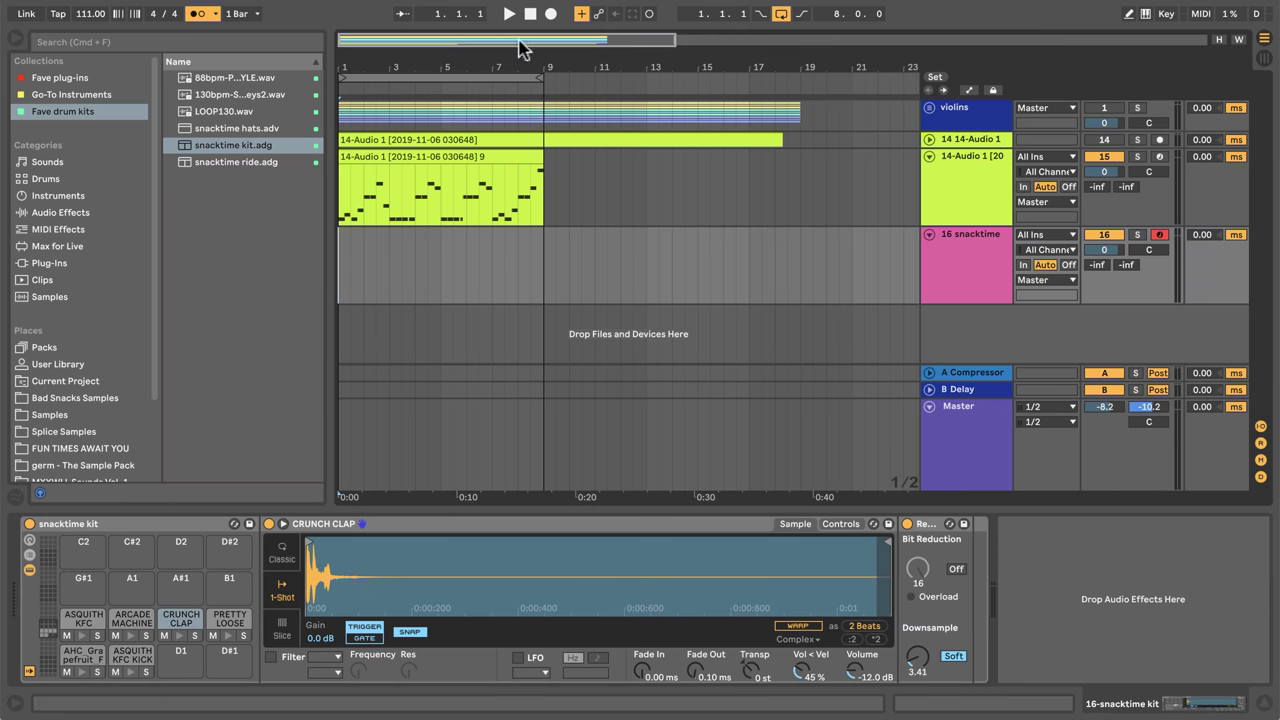
Step: Arrangement-record an eight-bar drum pattern on the snacktime kit track, then stop
left_click(549, 16)
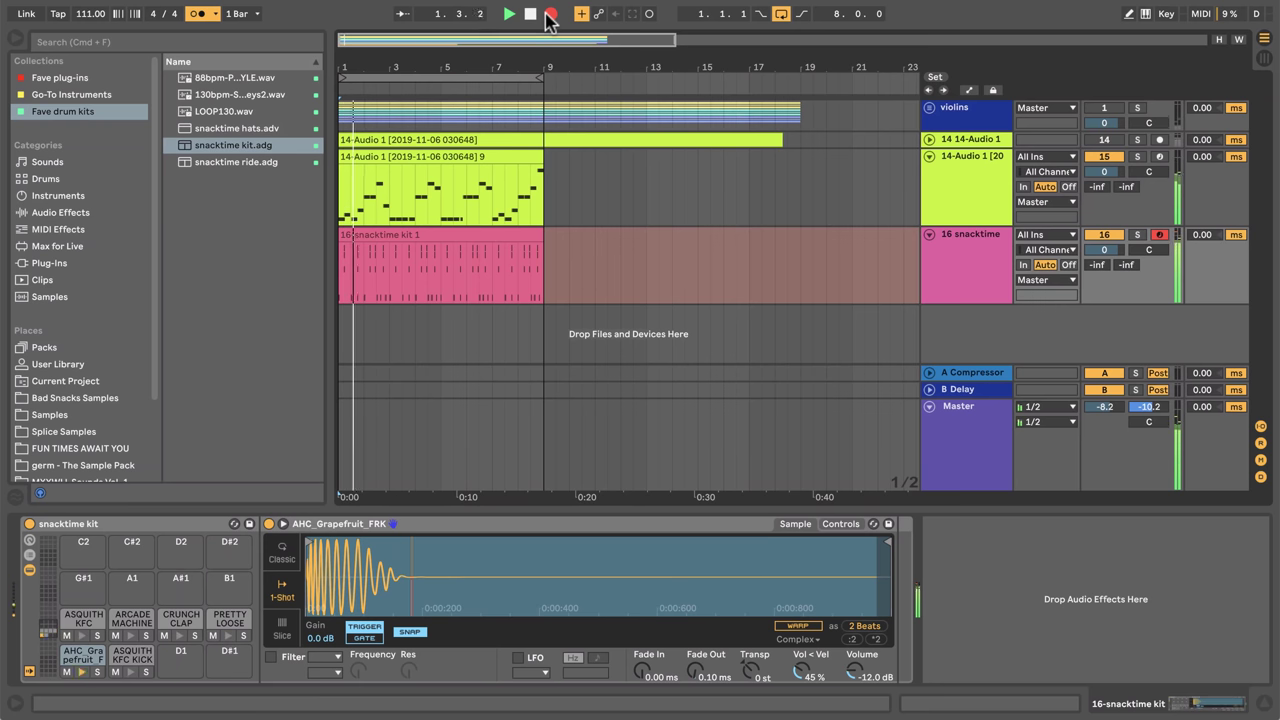
key("space")
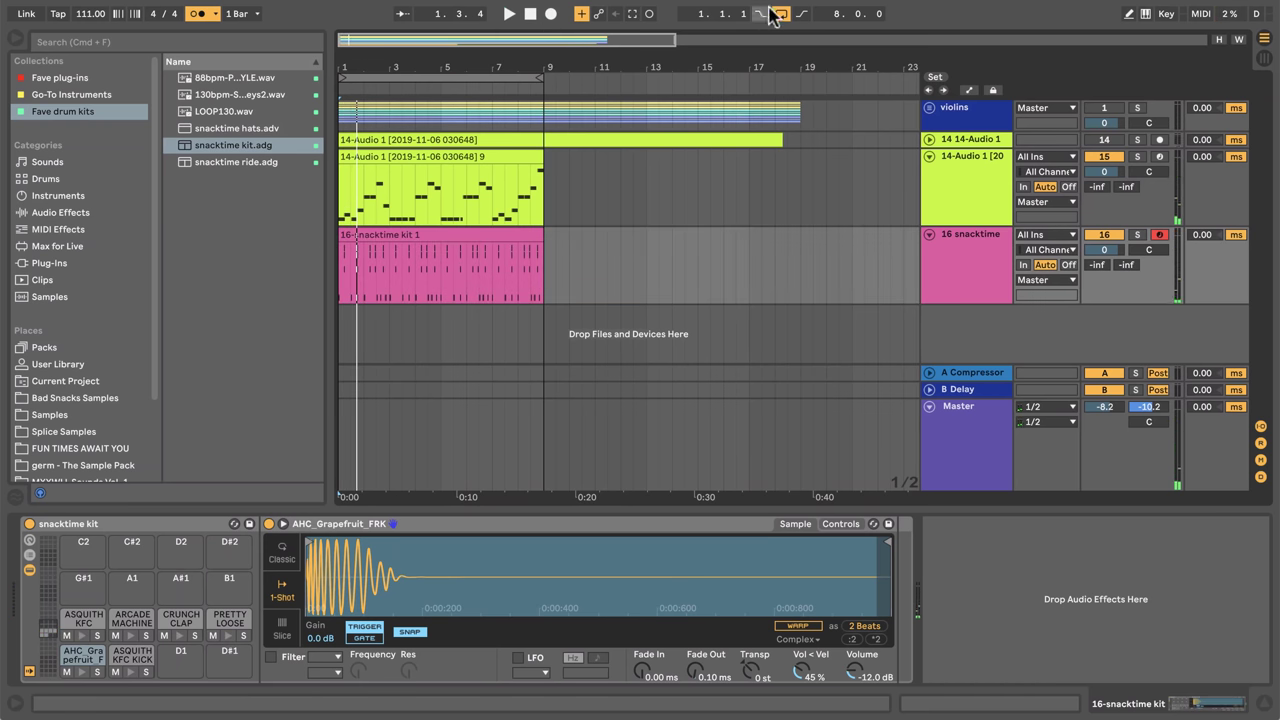
Step: Select the 16-snacktime kit 1 drum clip in the arrangement
left_click(376, 236)
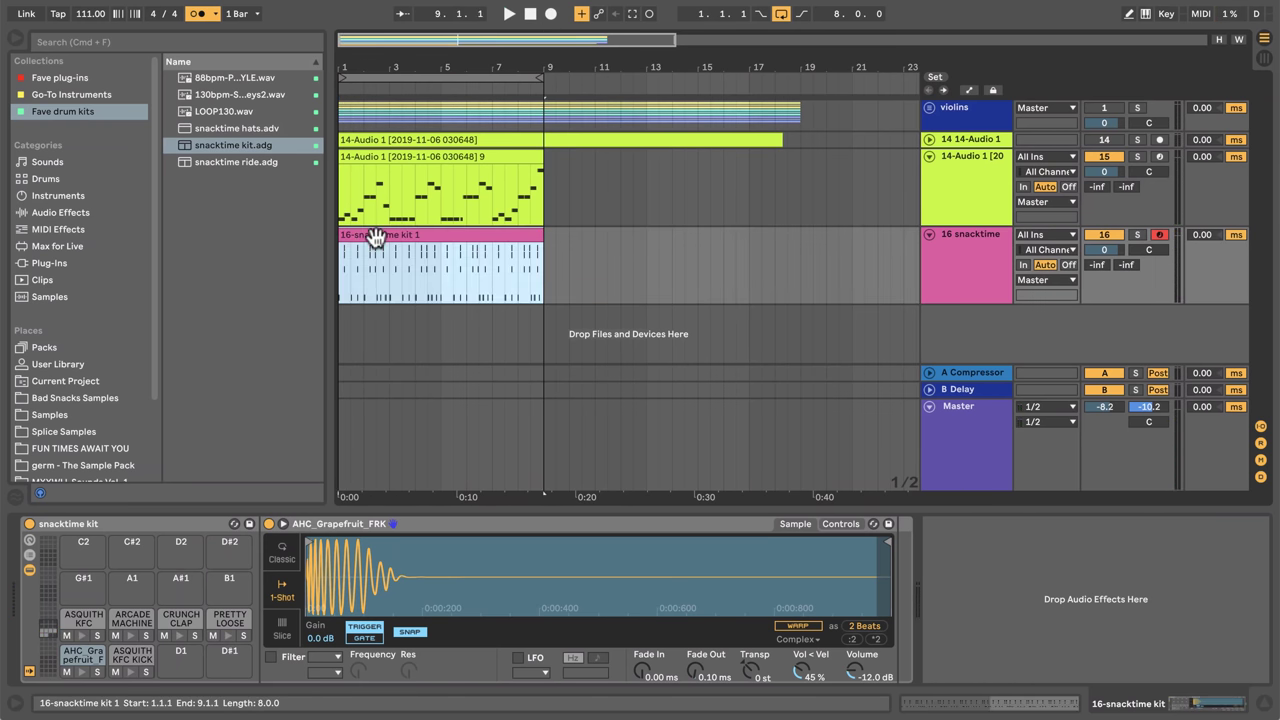